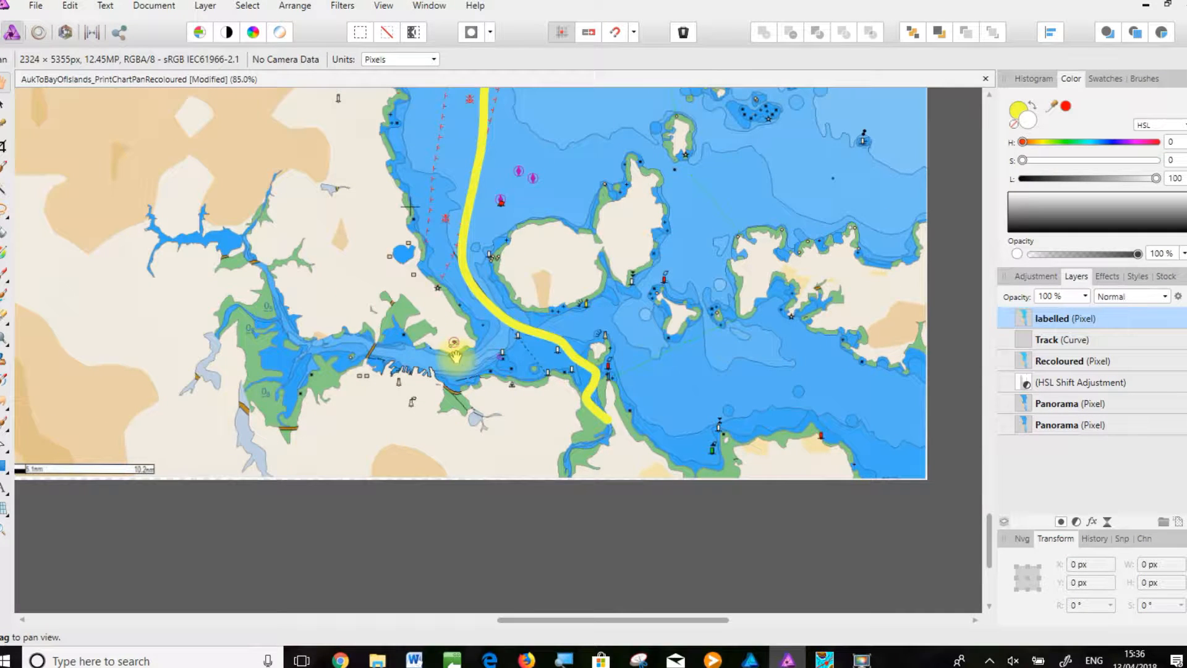
Step: Start the Artistic Text tool and set its font to Verdana
click(5, 488)
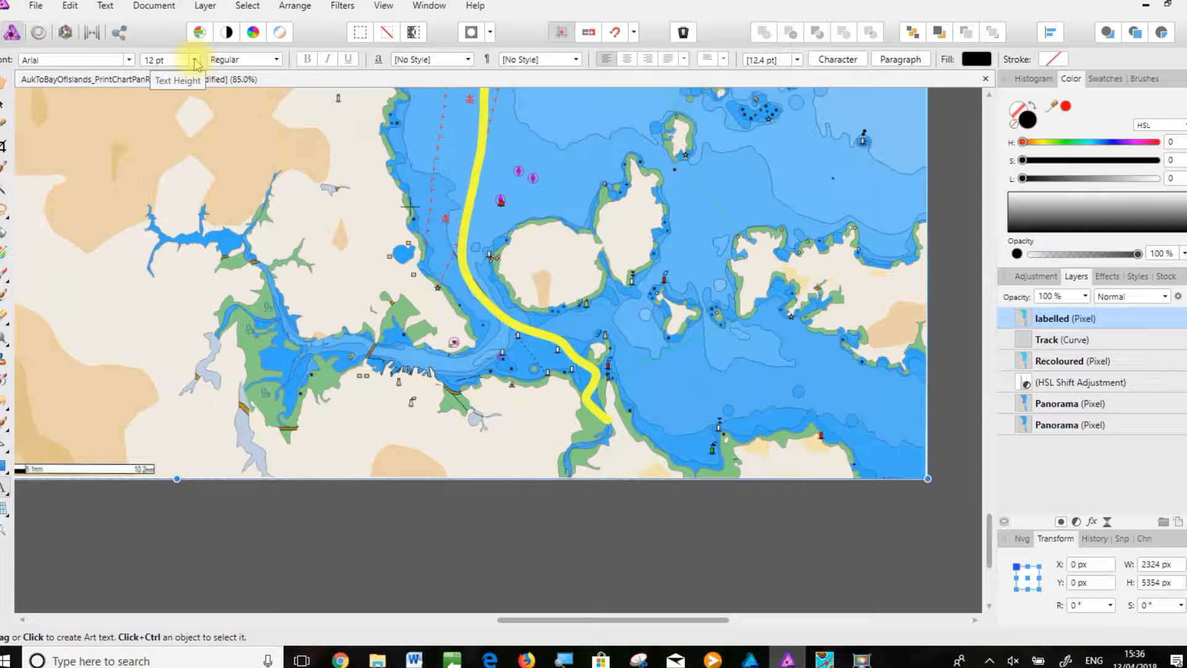
click(130, 60)
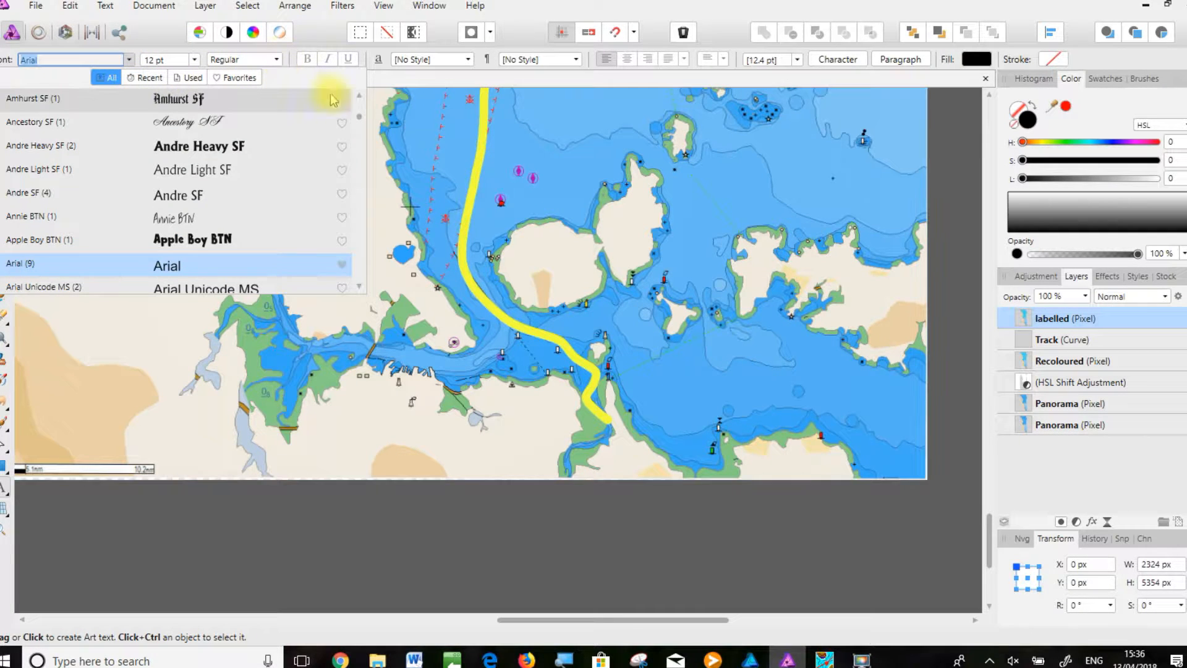
drag(359, 118, 347, 273)
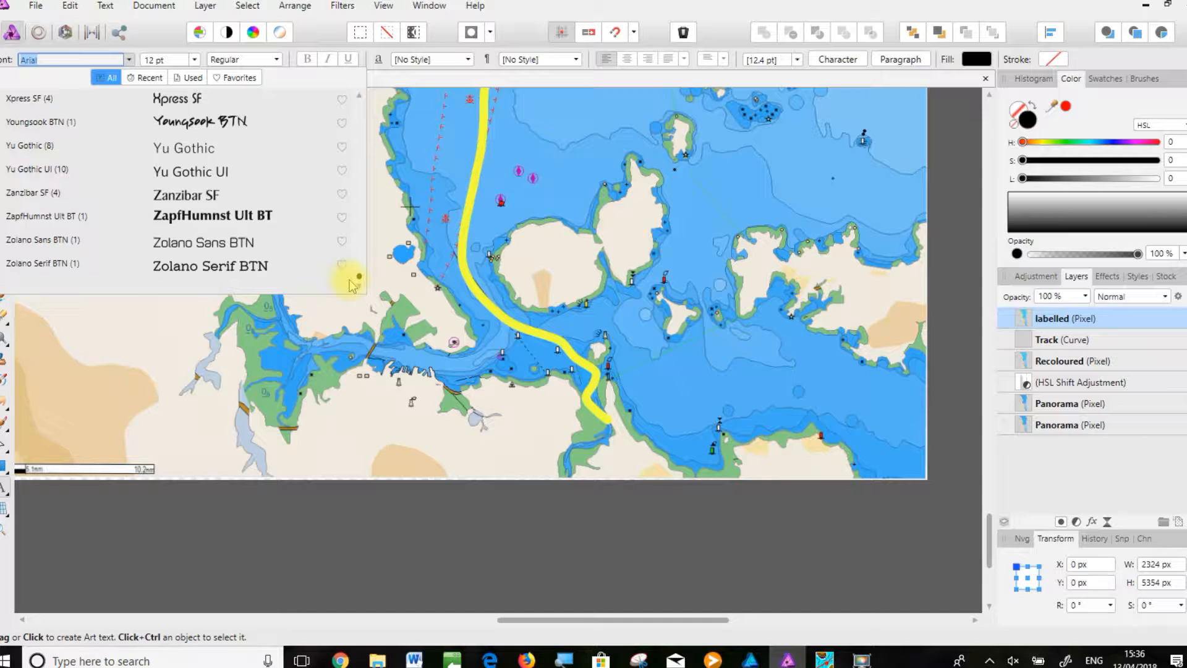
scroll(238, 176, up, 4)
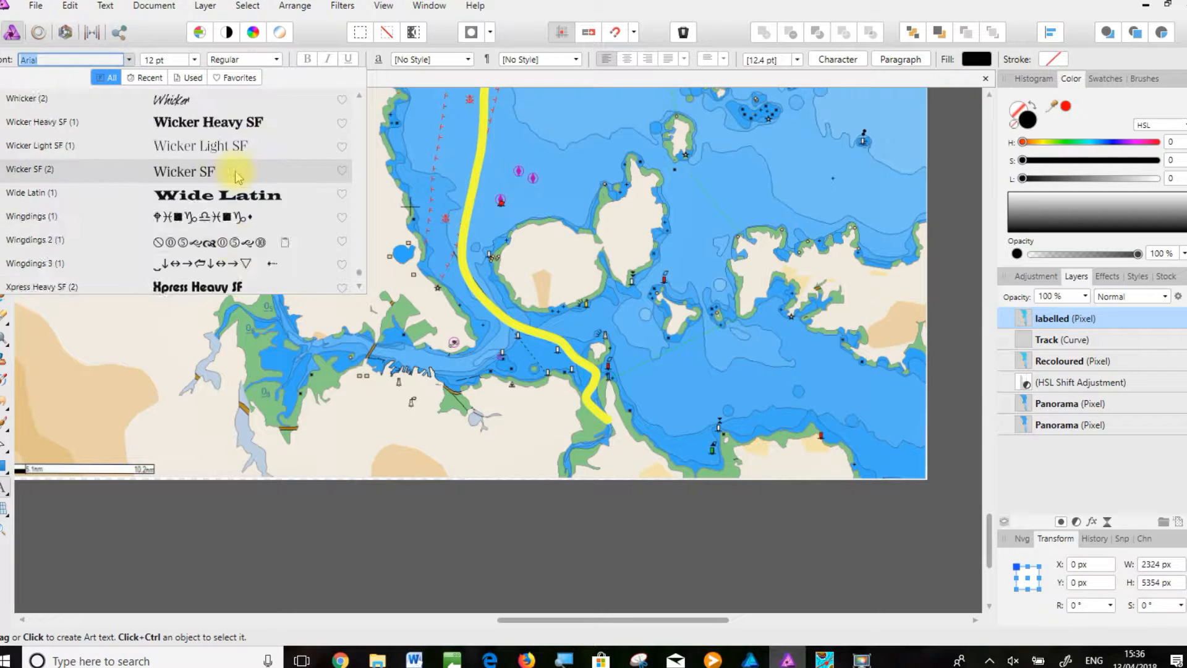
scroll(238, 177, up, 3)
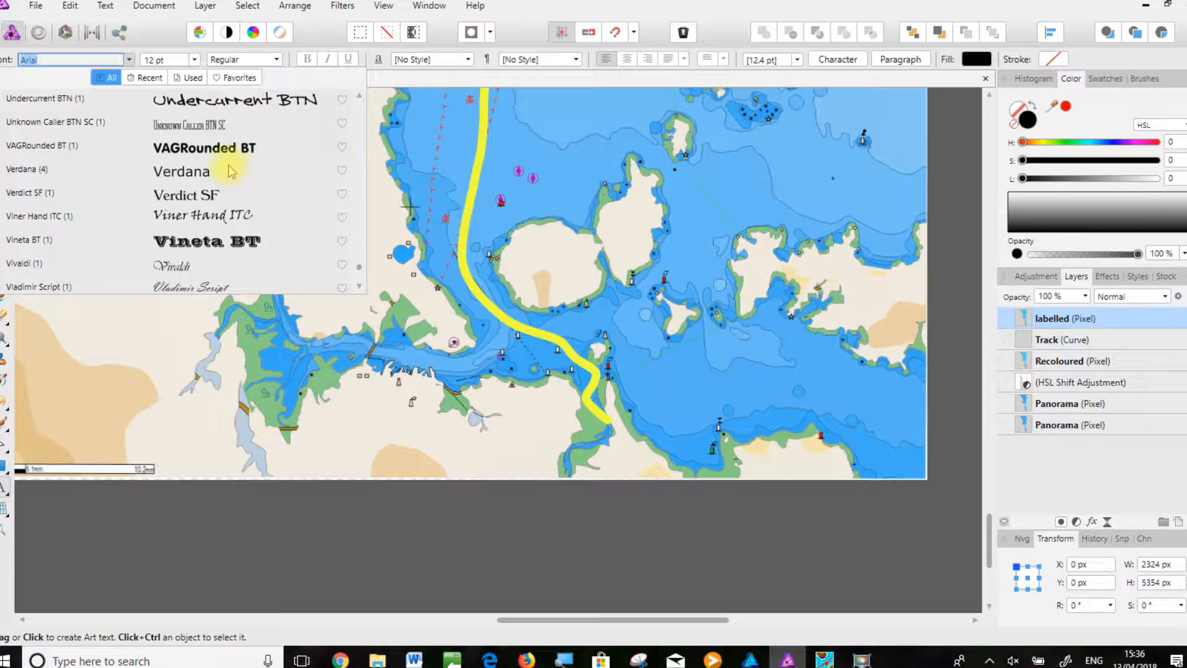
click(195, 173)
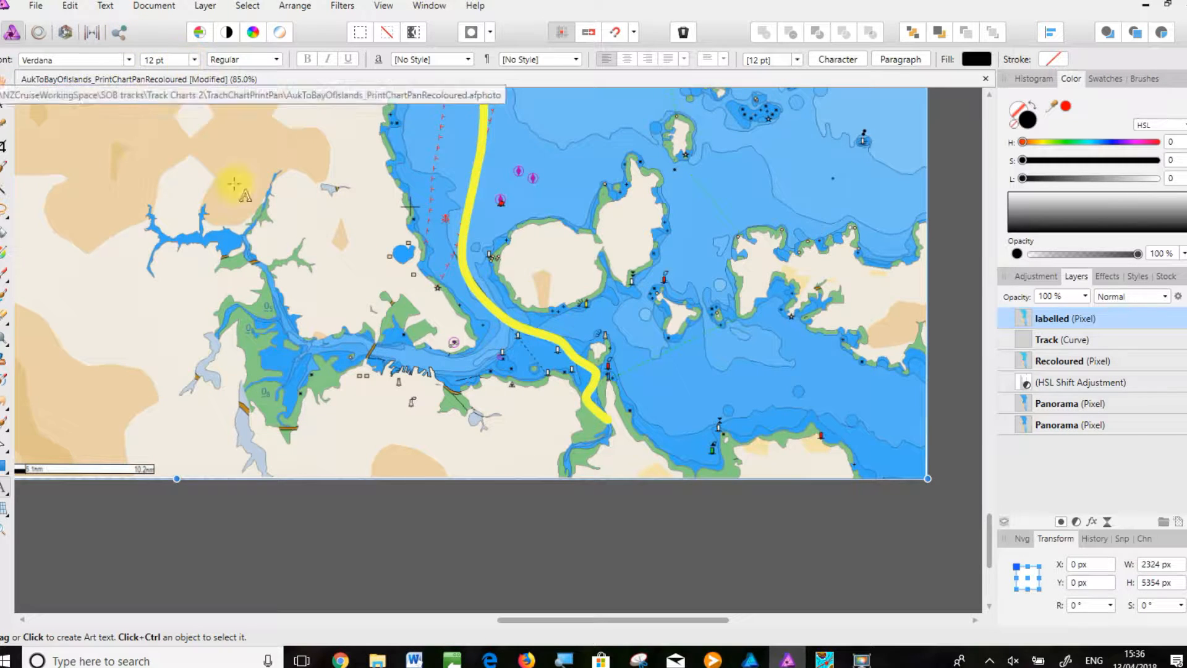
Step: Add a 30 pt "Tamaki River" label near the yellow track's southern end and position it just below the end of the track
drag(552, 443, 552, 465)
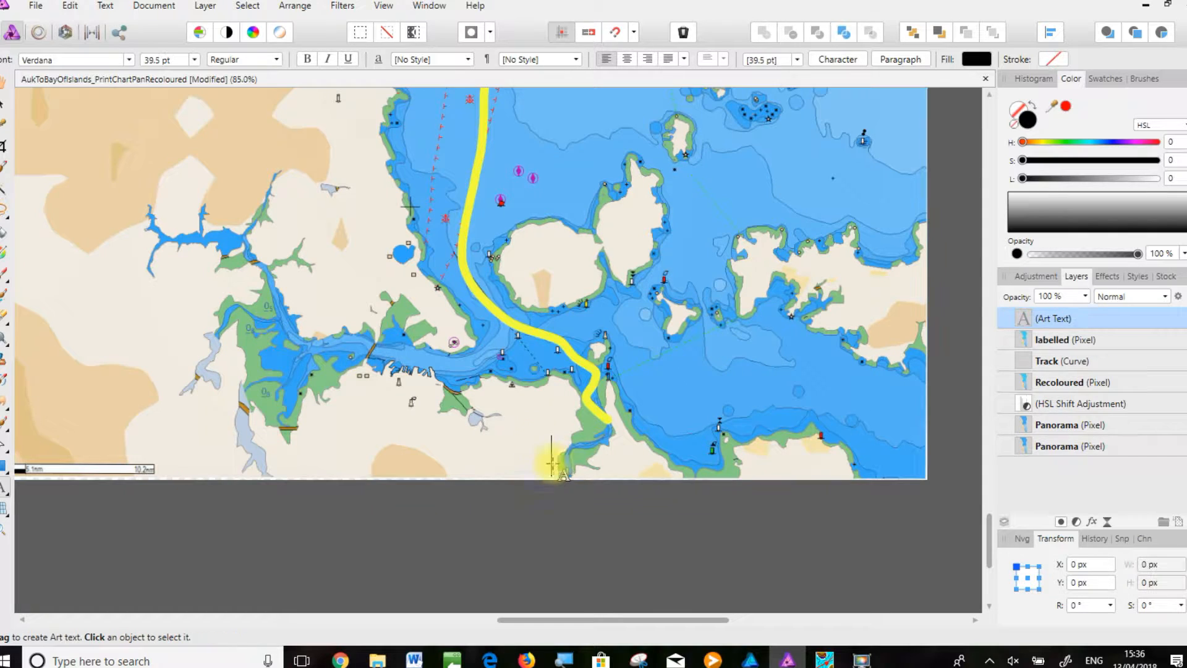
click(195, 59)
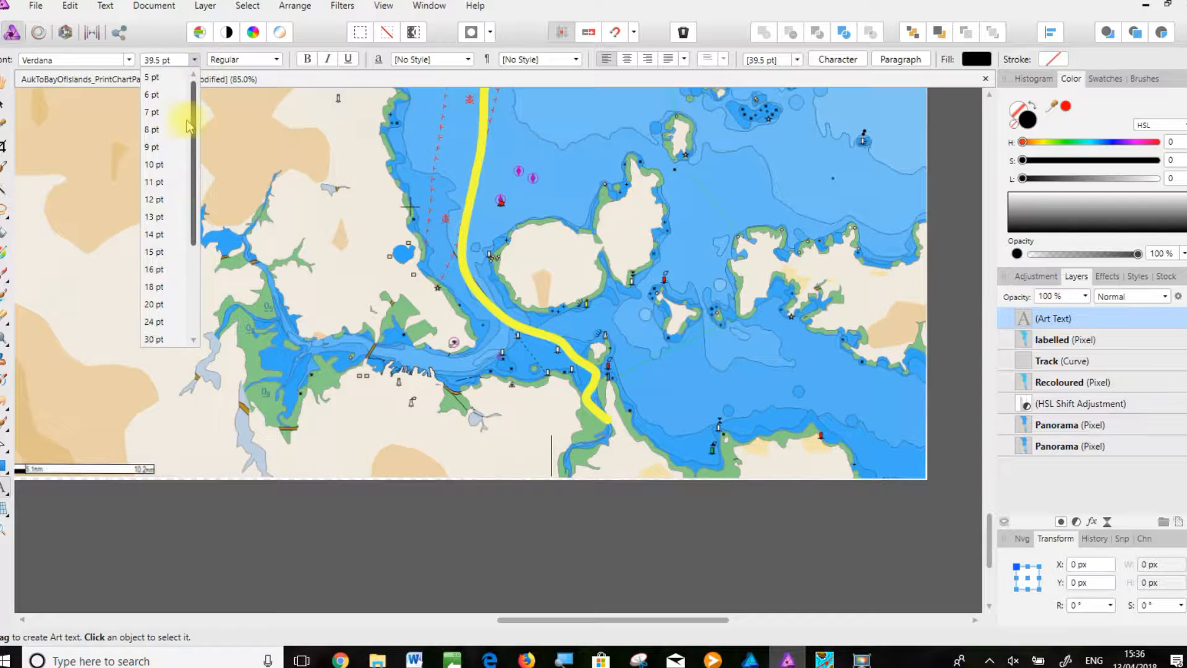
click(177, 329)
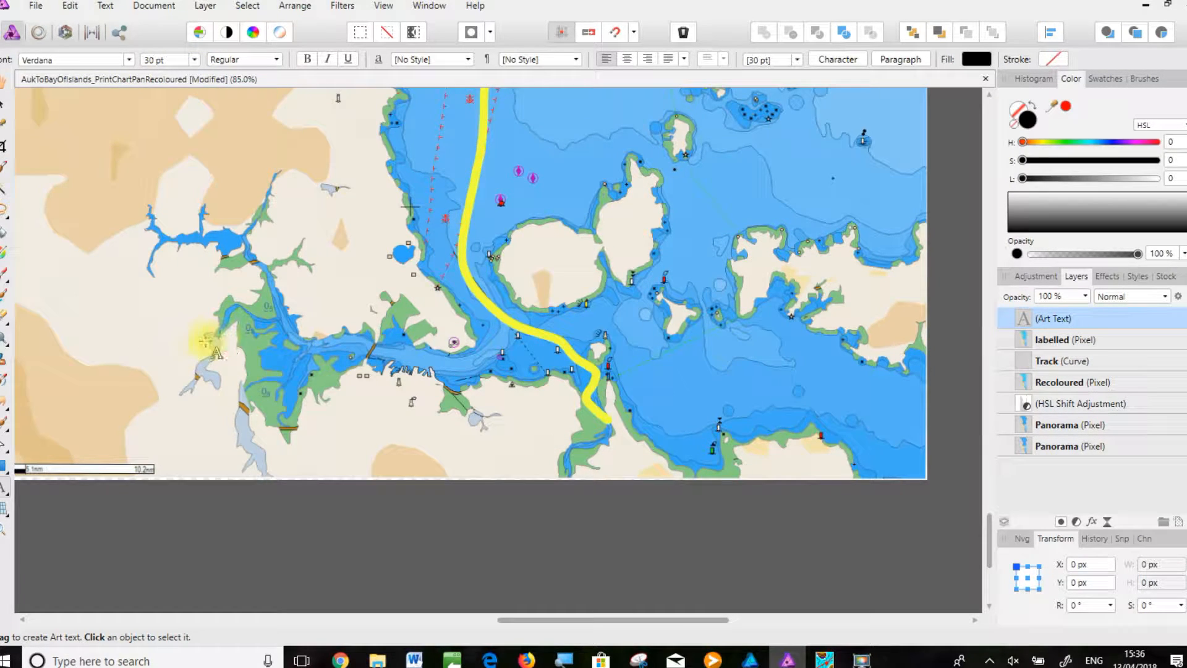
text(T)
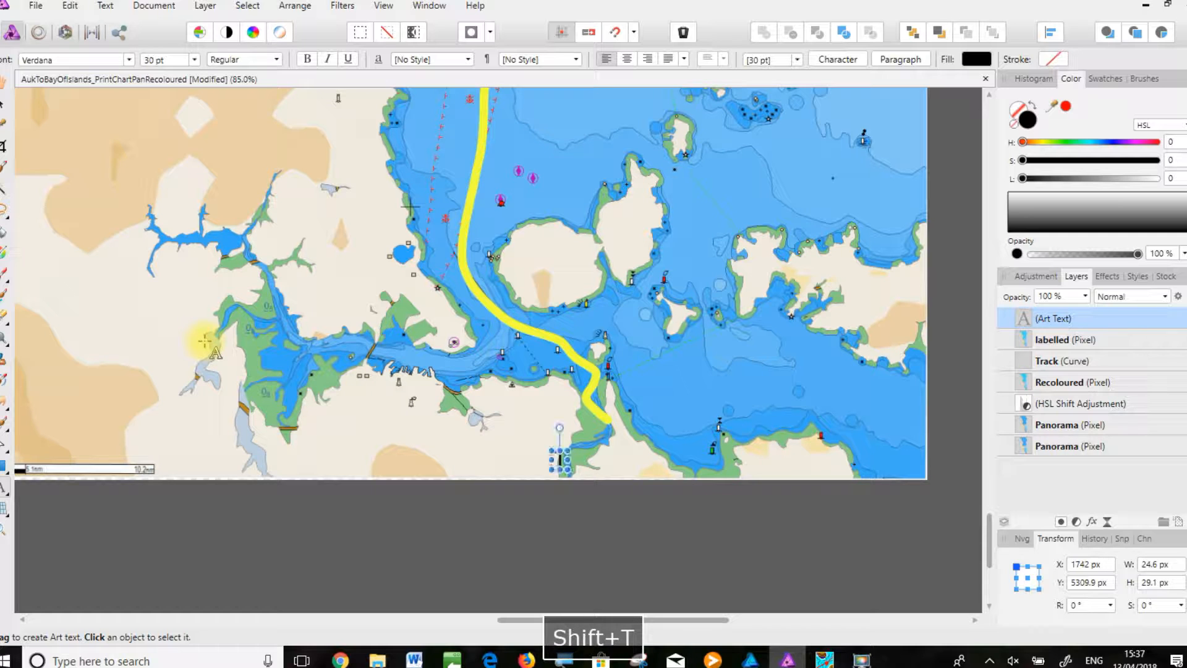
text(amaki)
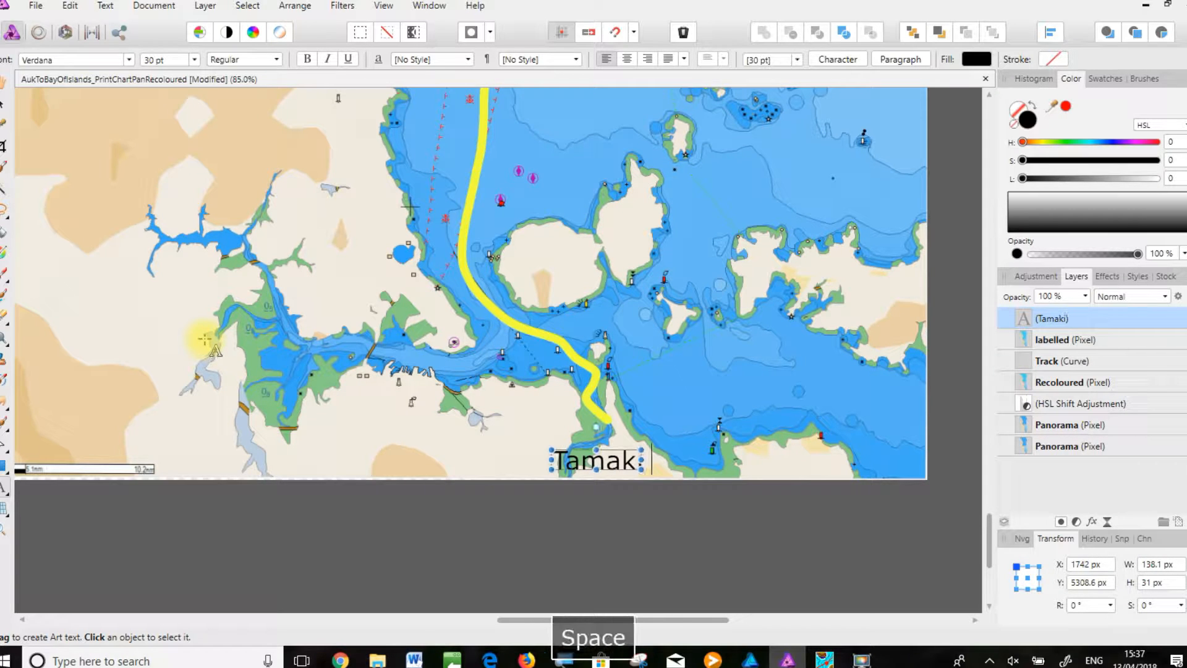
text( River)
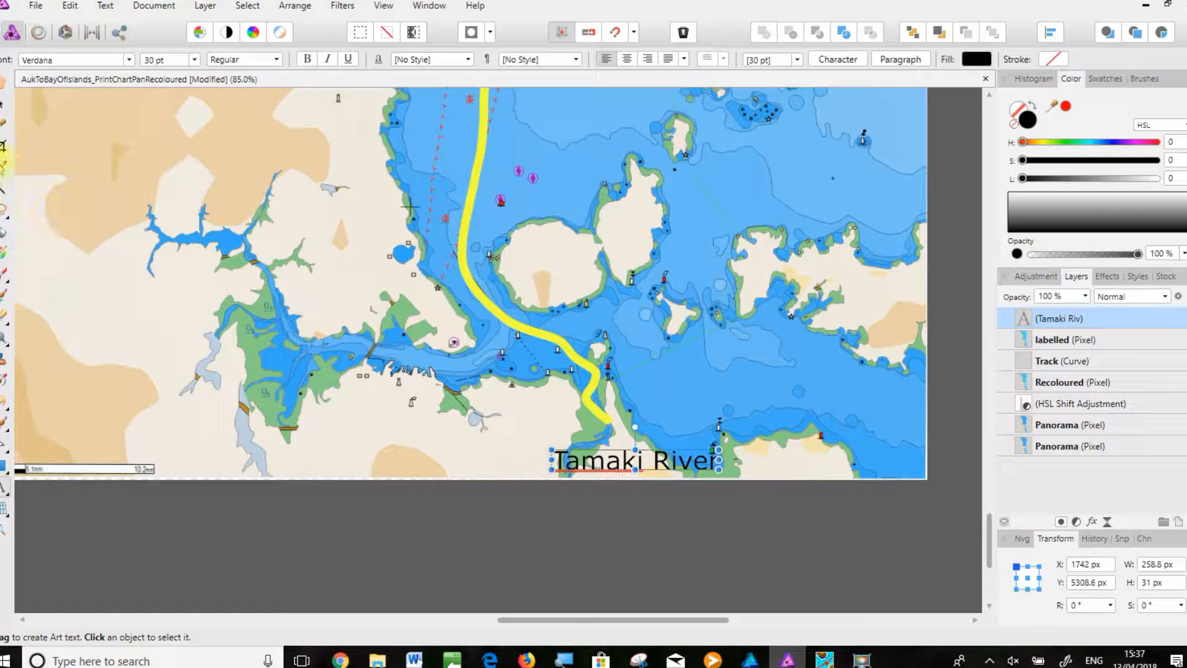
click(3, 104)
drag(603, 460, 556, 446)
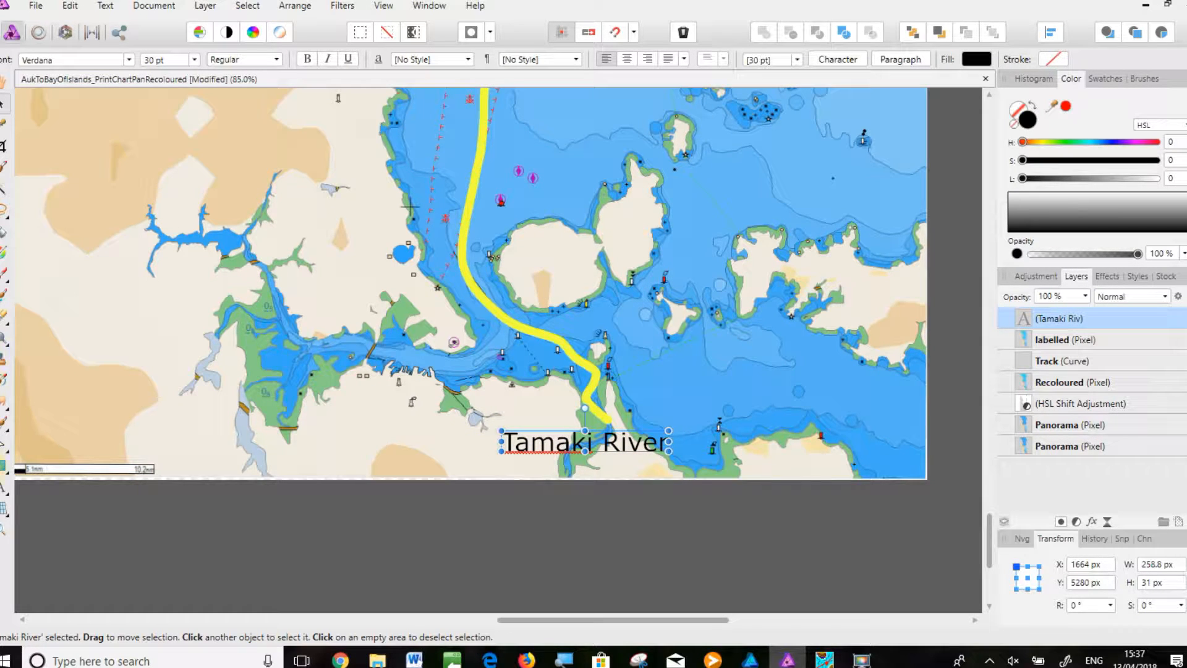
Step: Add an "Auckland" text label on the land just south of the harbour, west of the Tamaki River label
click(3, 486)
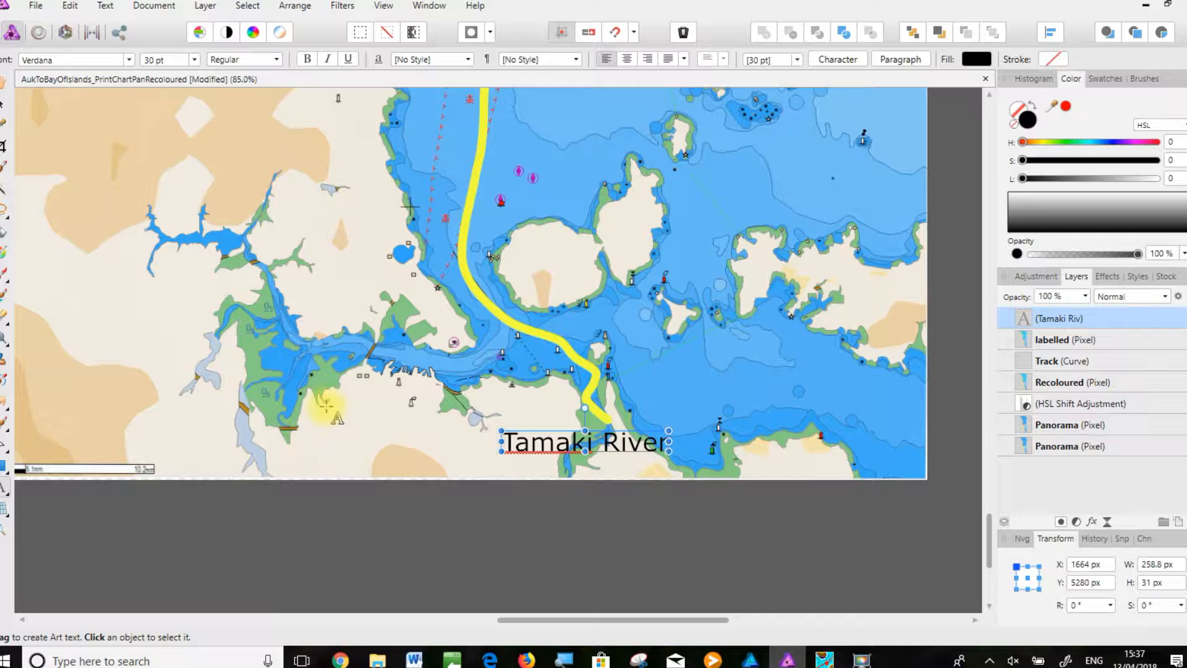
drag(345, 381, 340, 403)
text(A)
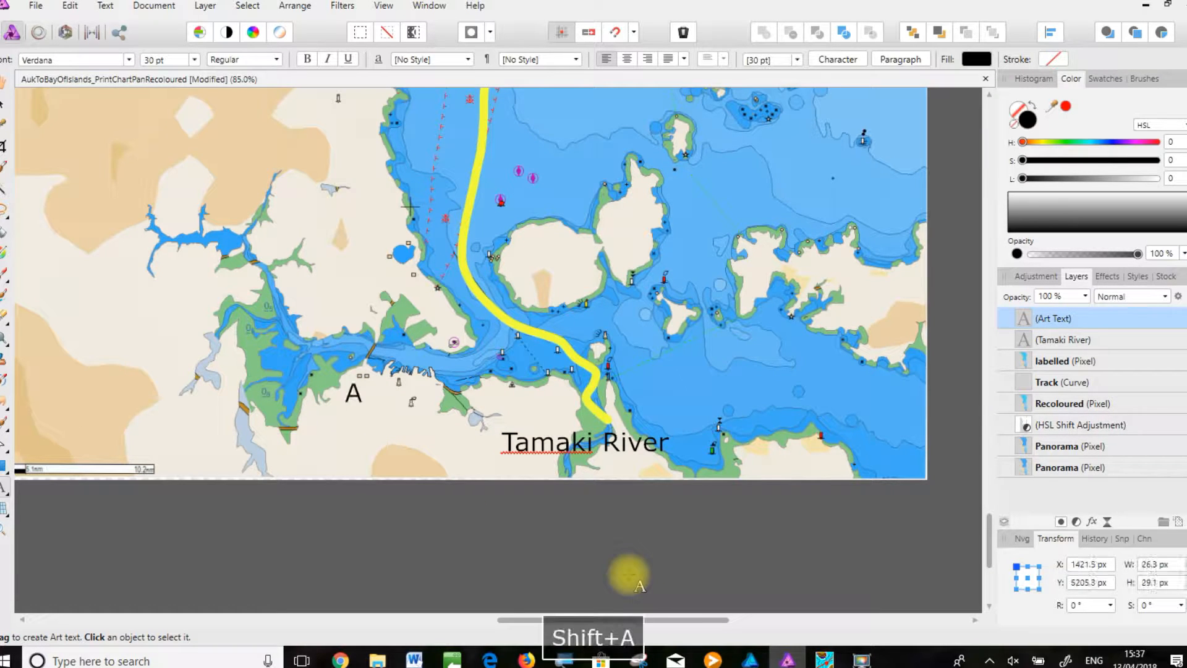
text(uckland)
Step: Add a "Rangitoto Is" text label on the round island just east of the yellow track
scroll(629, 575, up, 1)
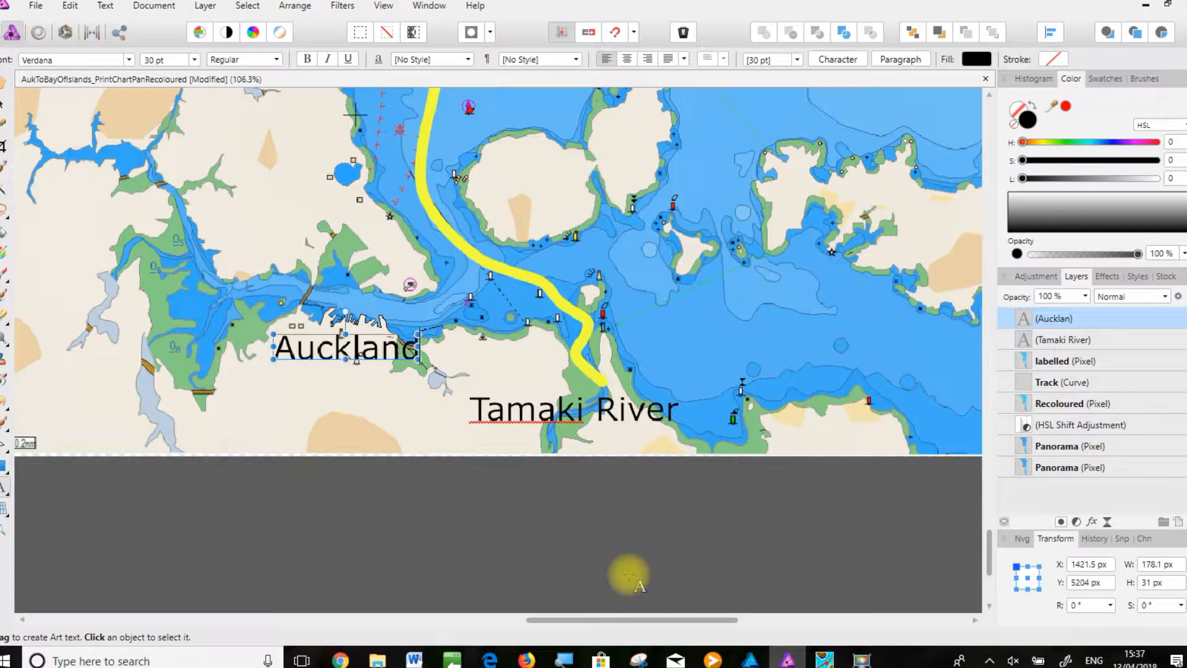
drag(487, 166, 486, 190)
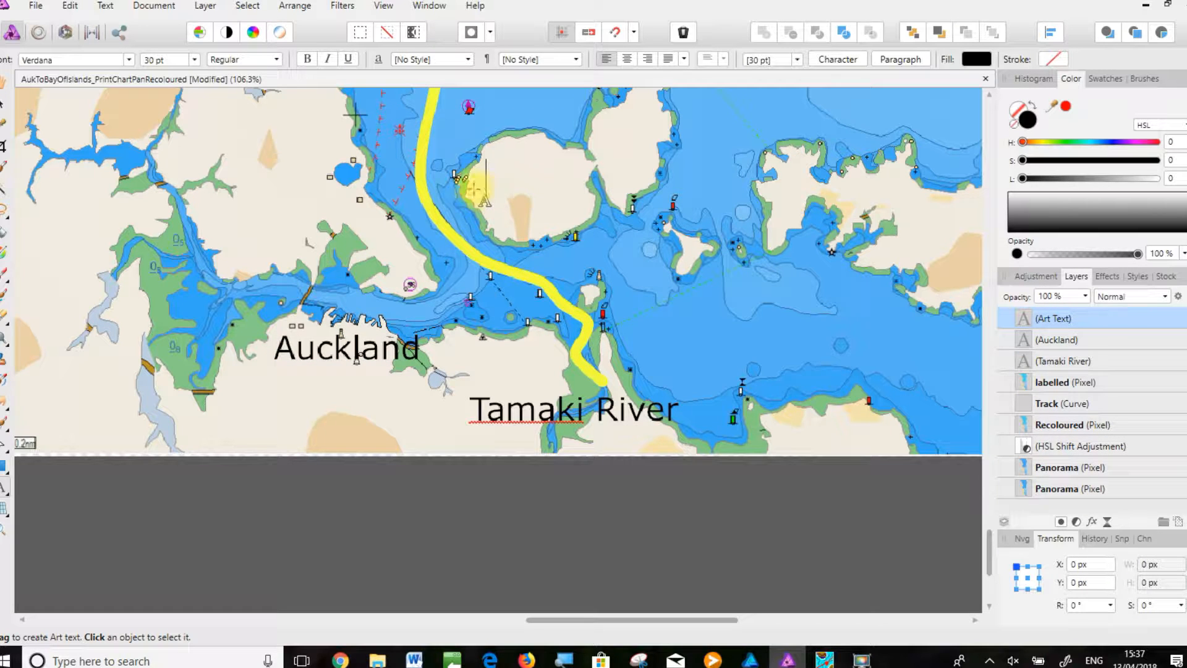
text(Rargi)
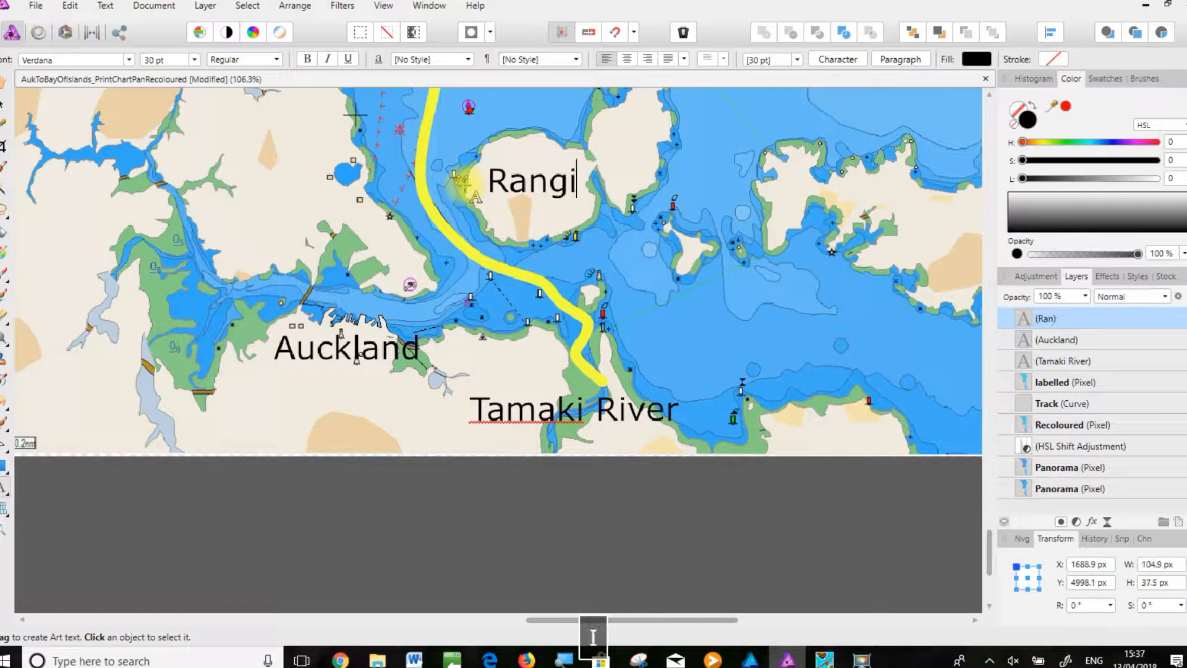
text(toto Is)
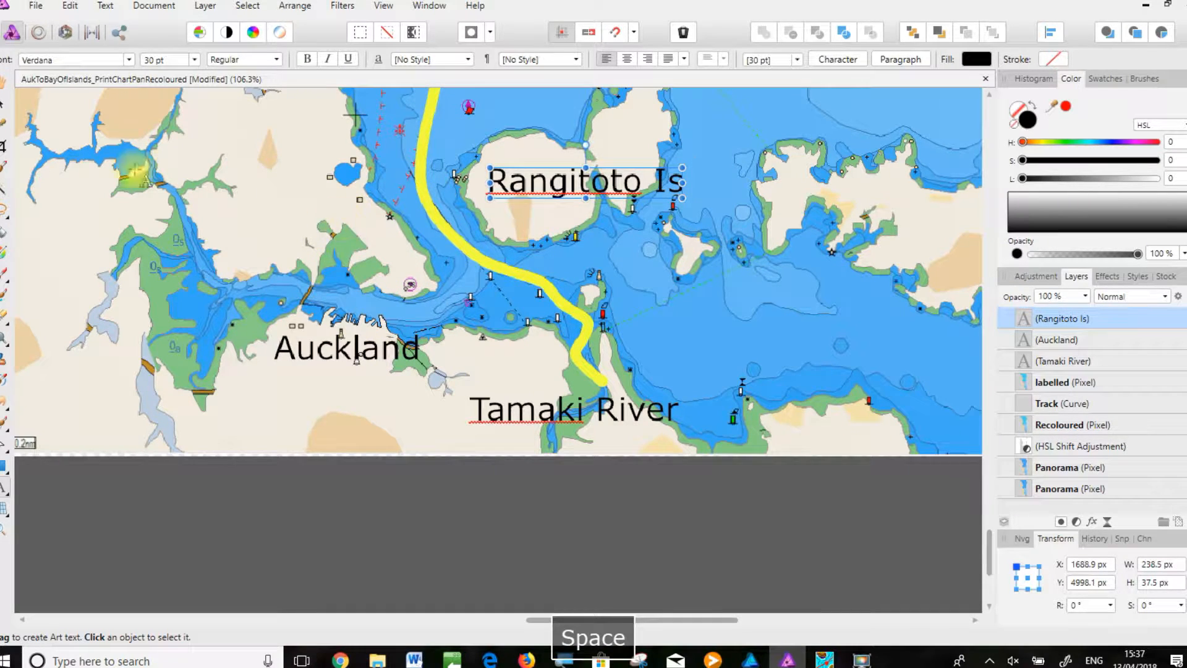
Step: Follow the track north to the peninsula, look up its name on the Software On Board chart, and return to Affinity Photo
click(3, 82)
drag(577, 162, 506, 583)
drag(538, 344, 588, 406)
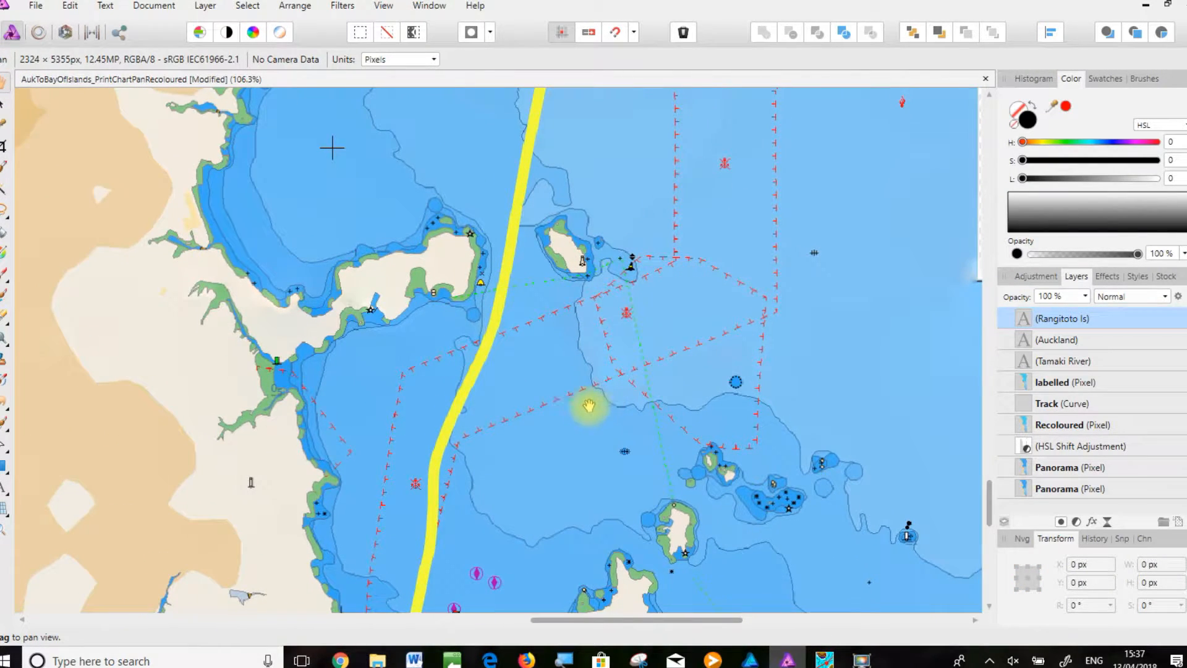
click(824, 660)
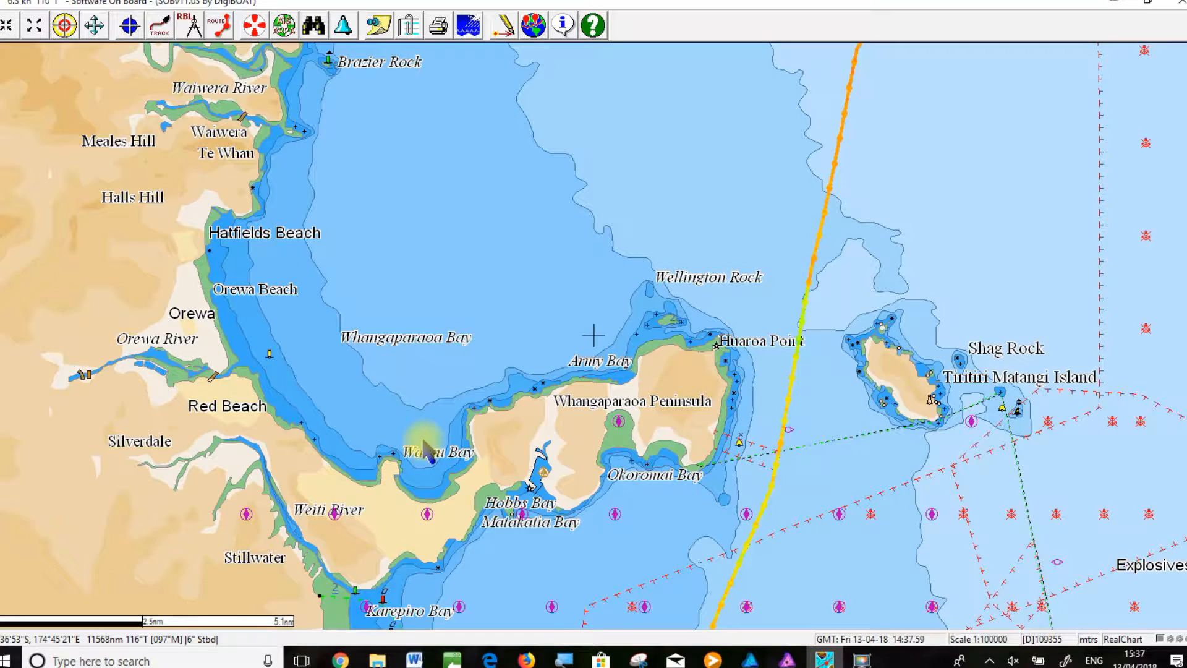
click(787, 660)
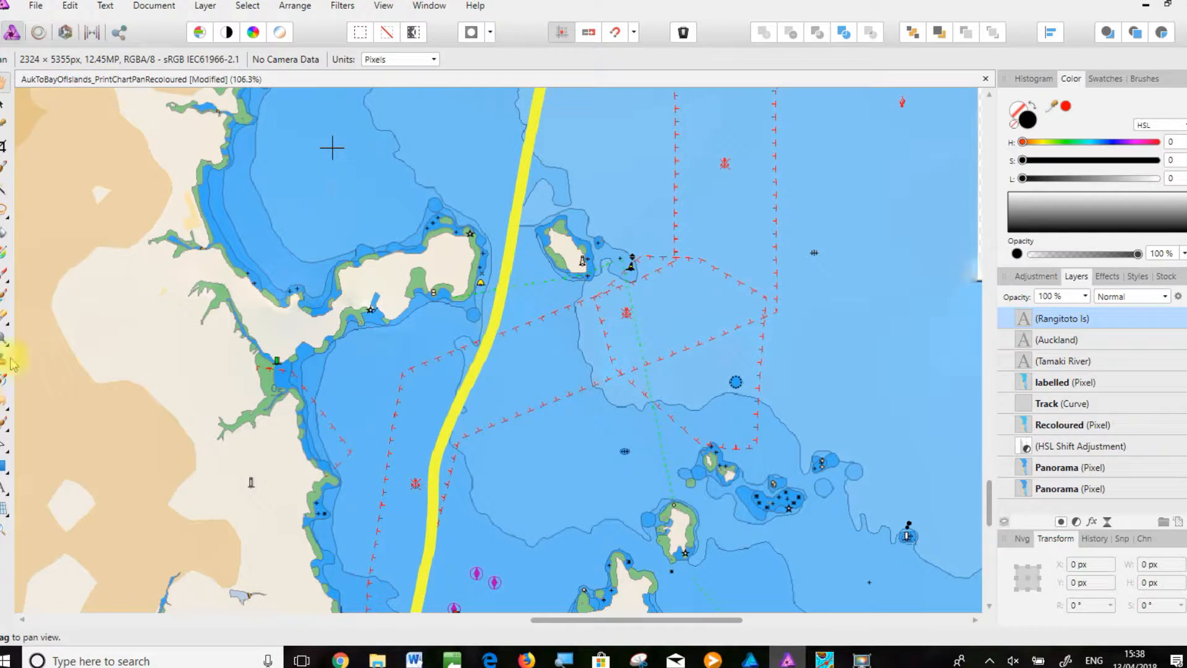
Step: Add a "Whangaparoa" text label for the peninsula and shift it west so it lies over the peninsula
key(t)
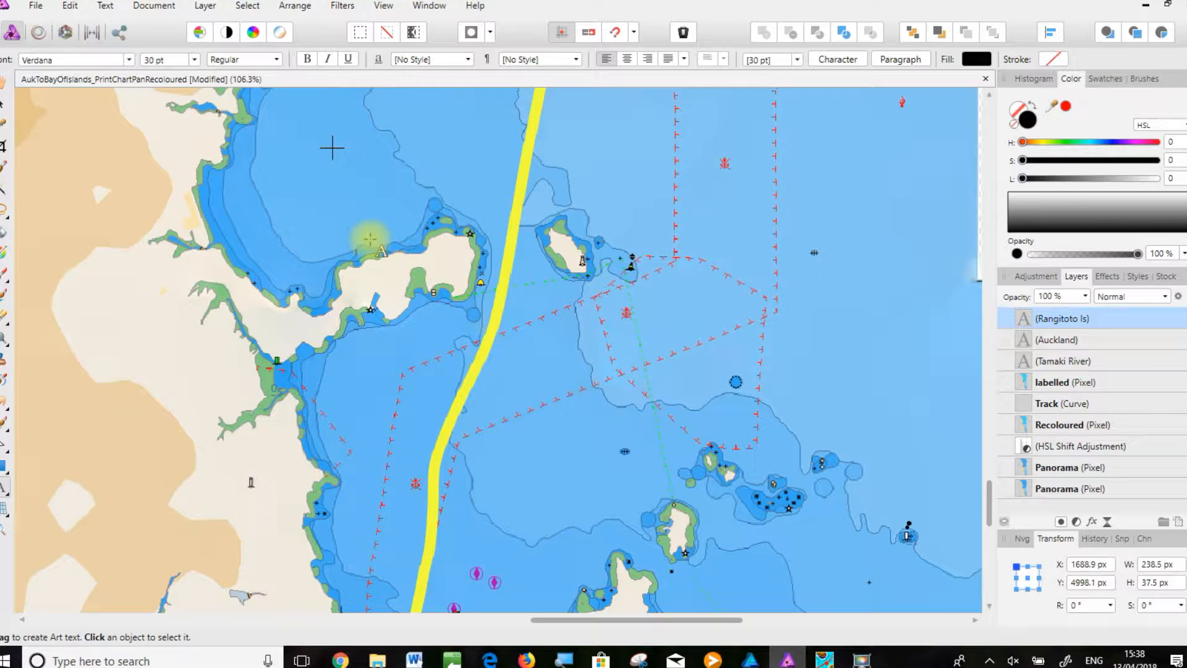
drag(366, 236, 366, 265)
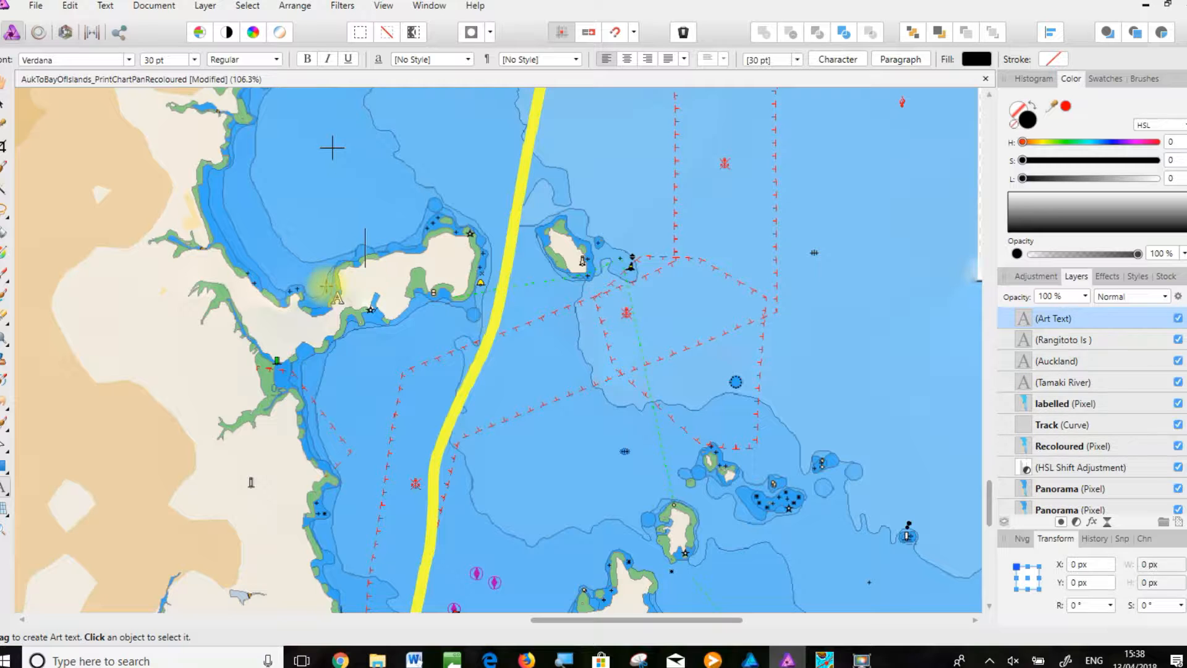
text(Whan)
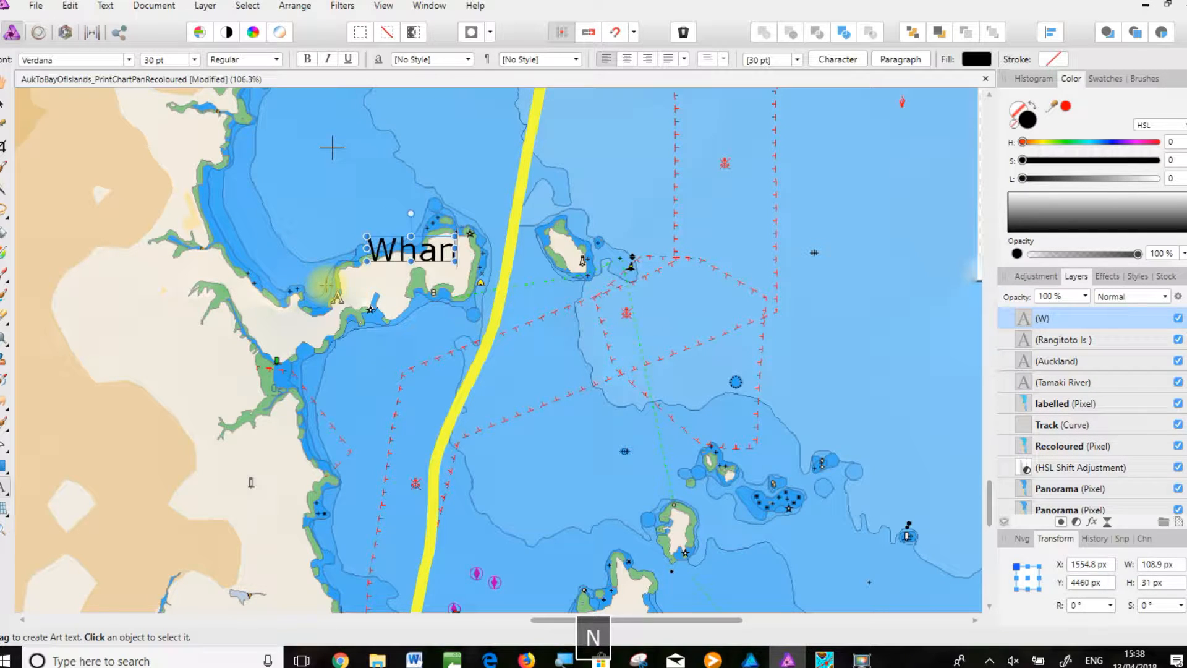
text(gapar)
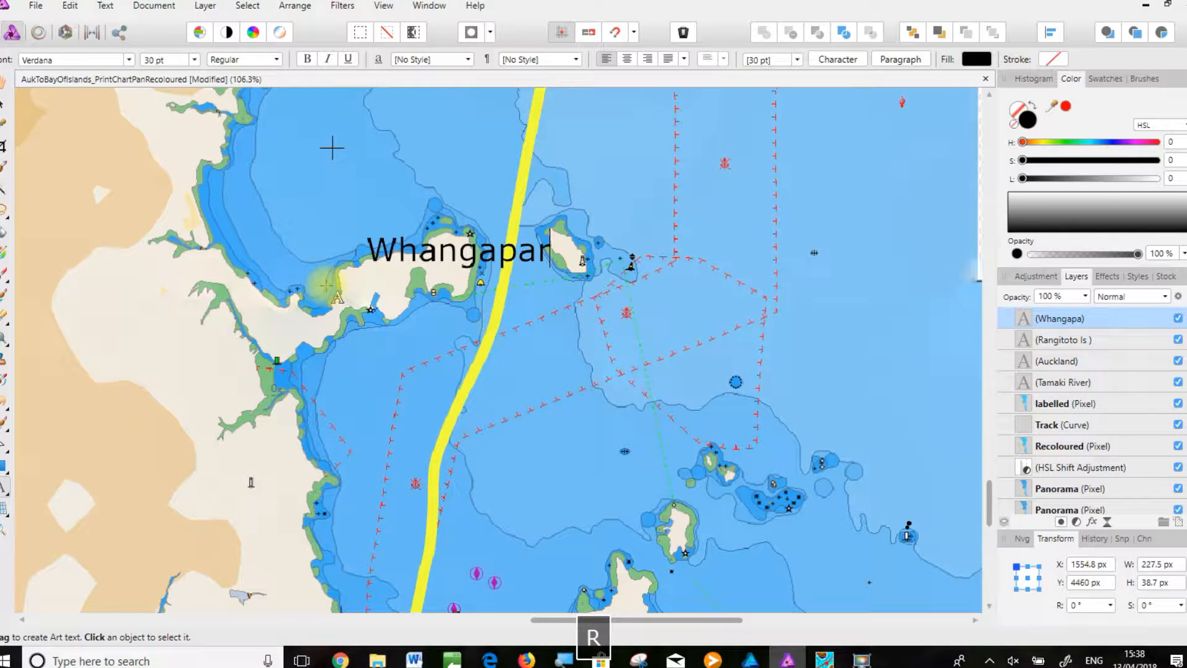
text(ca)
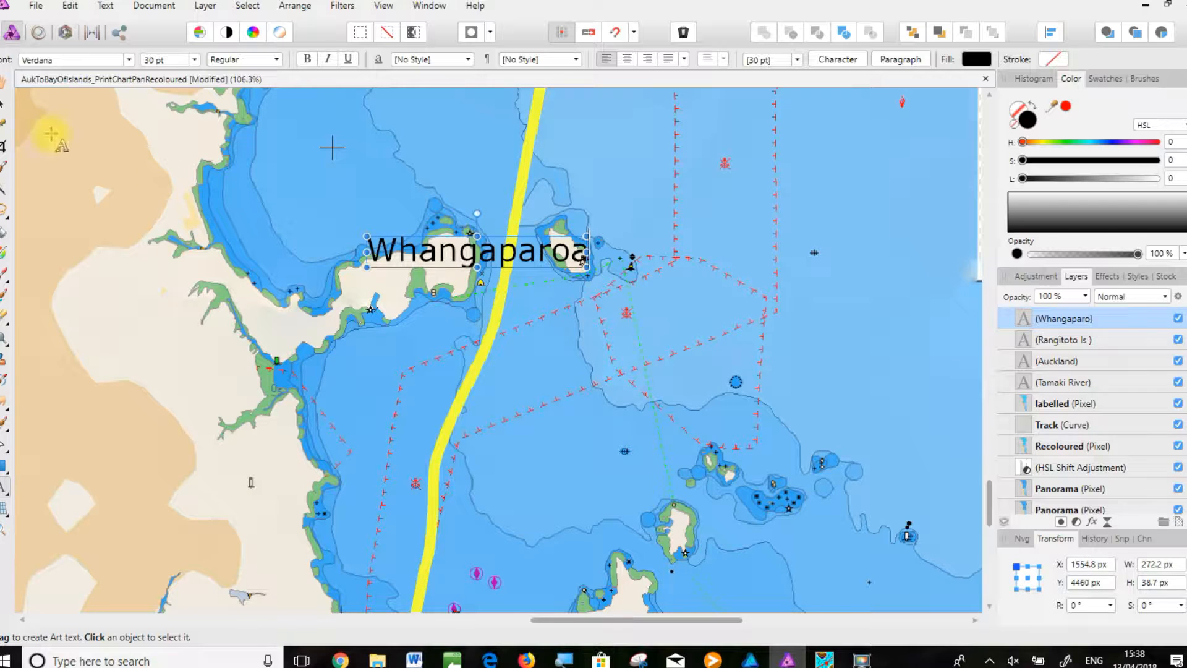
key(Escape)
drag(463, 257, 370, 274)
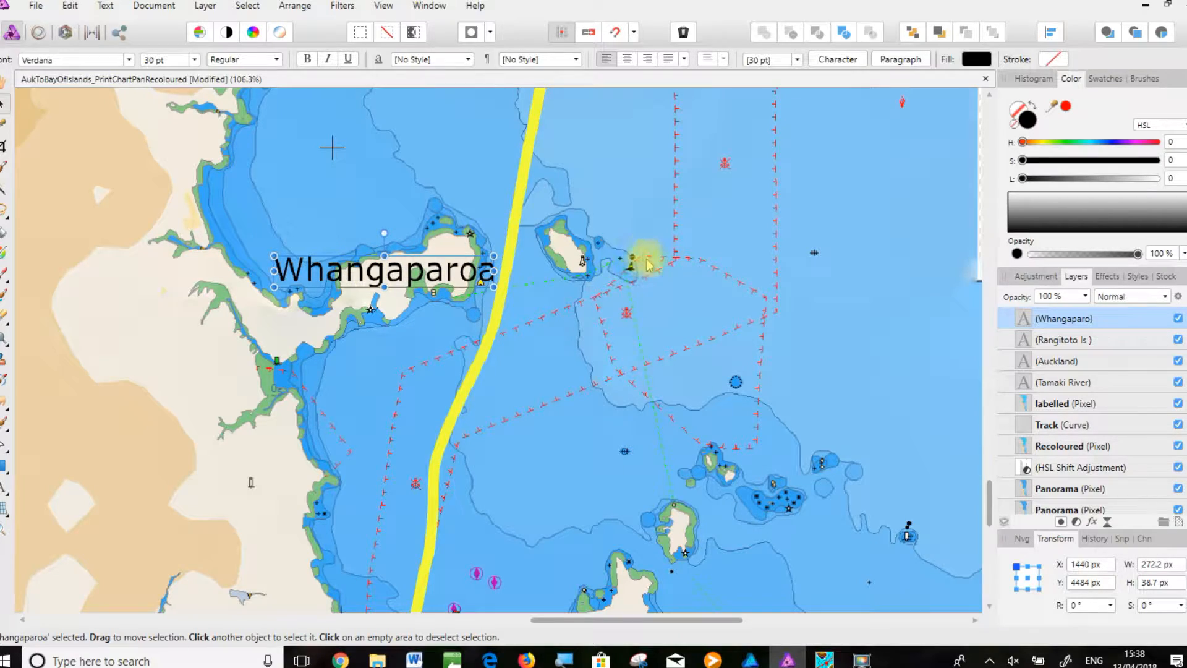
Step: Add a two-line "Bay of Islands" label with an indented second line and move it over the bay at the track's northern end
key(space)
drag(603, 143, 594, 307)
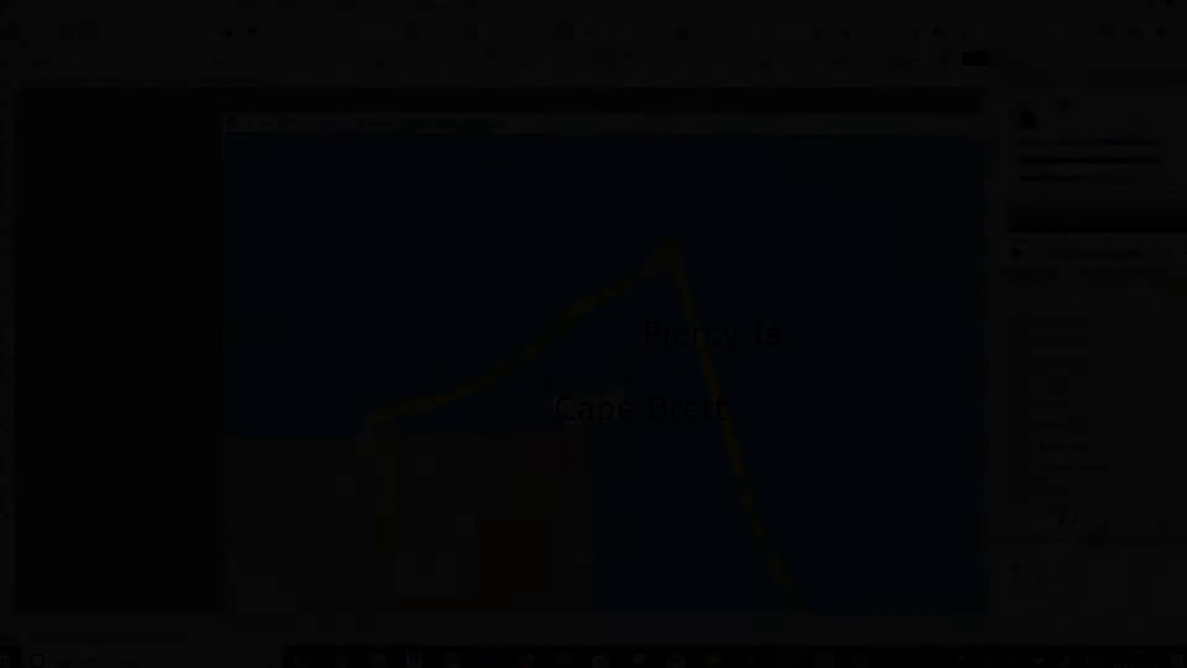
text(B)
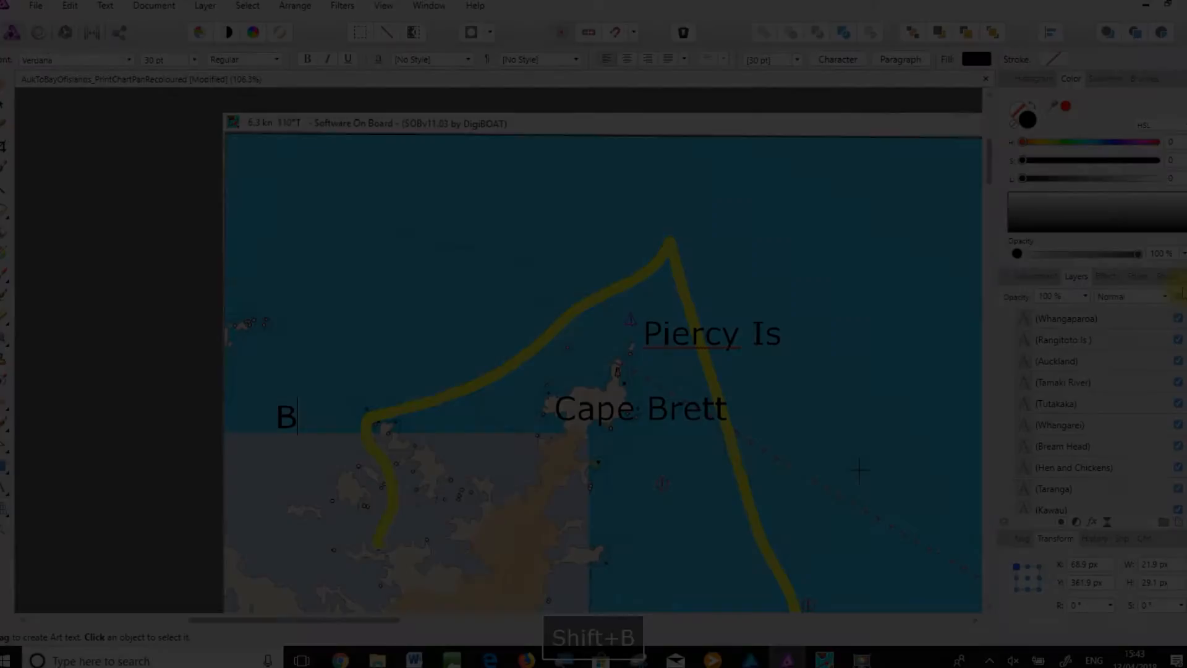
text(ay of)
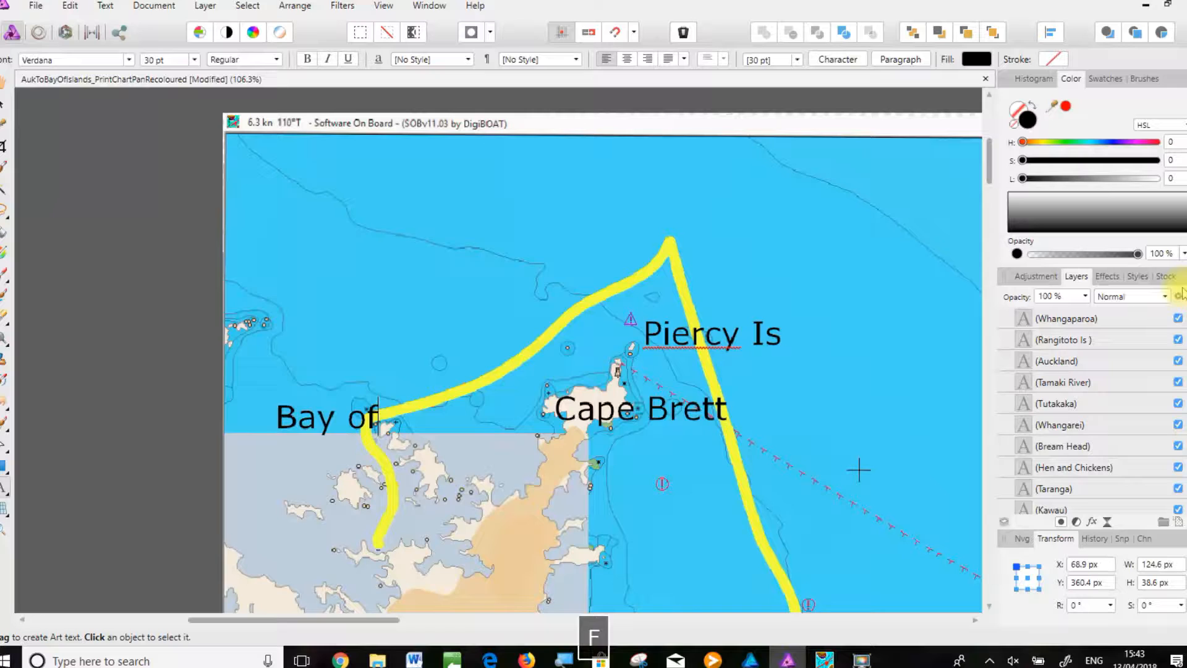
key(Return)
text(of )
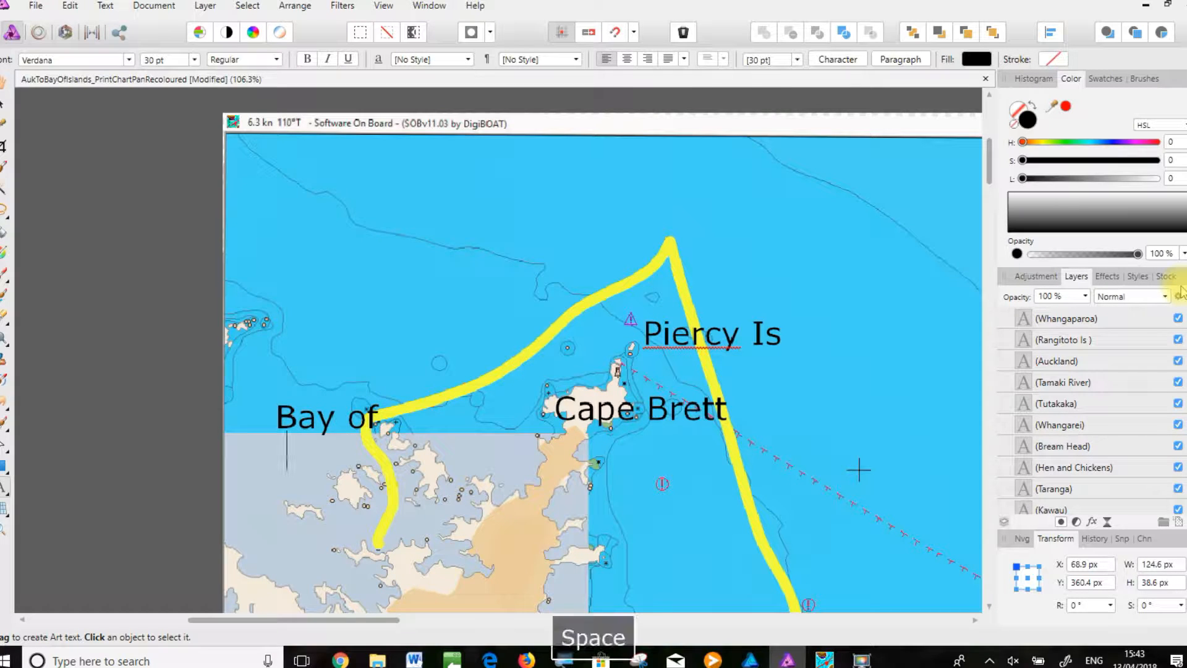
text(Islands)
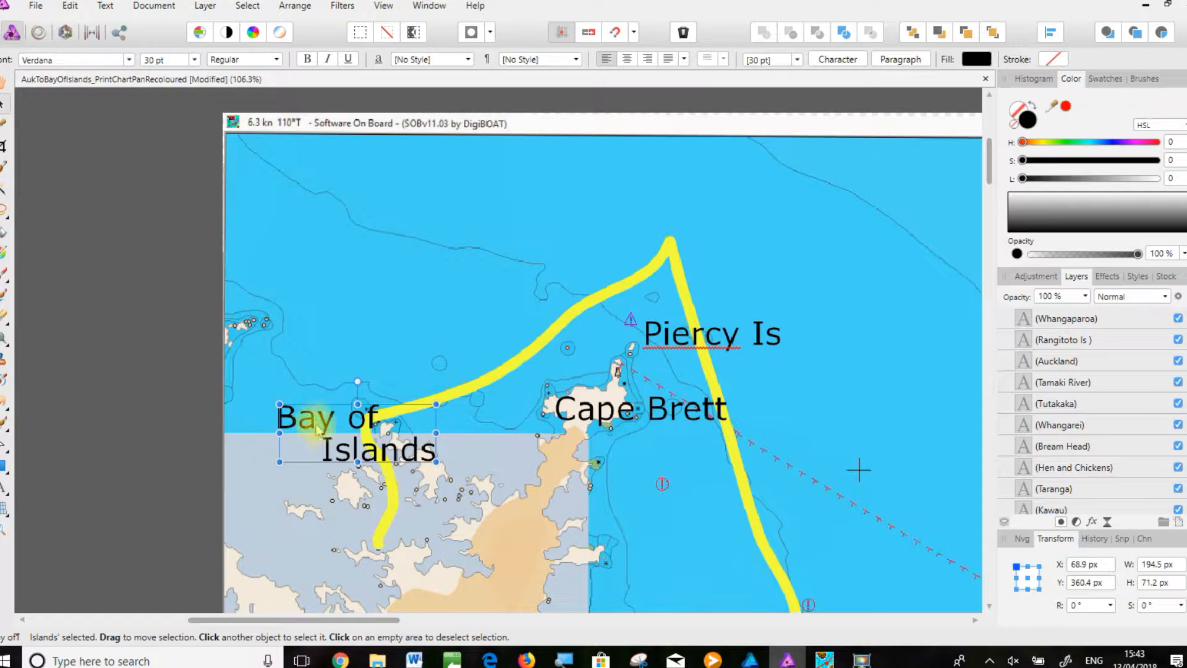
drag(320, 442, 428, 473)
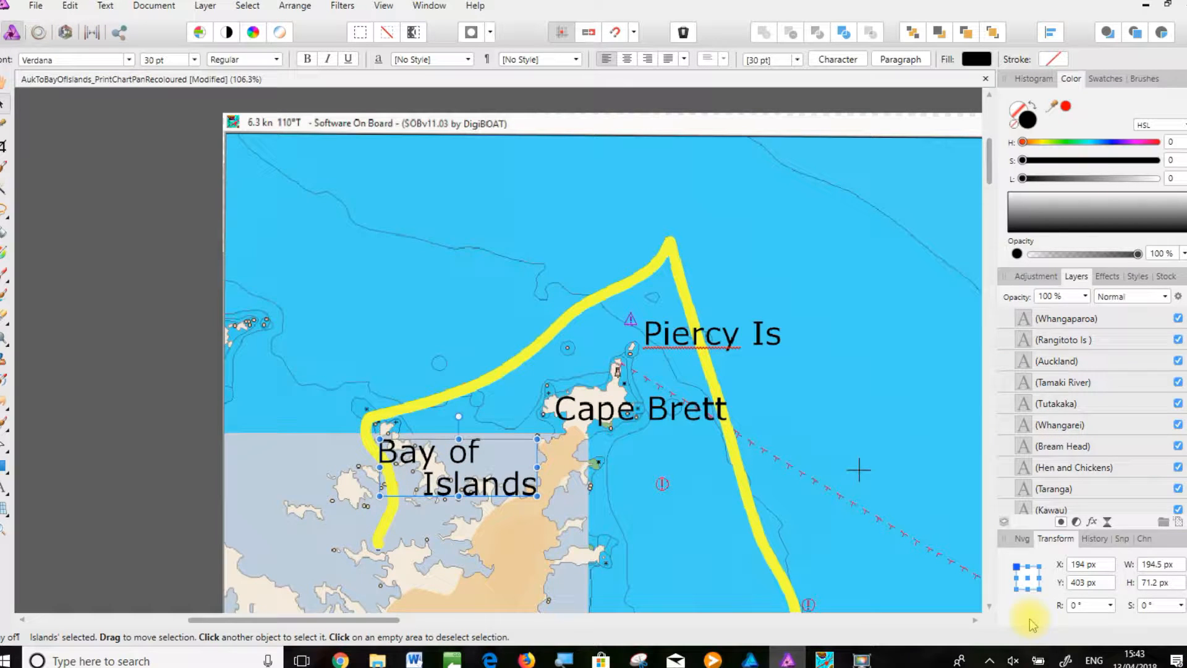
key(ctrl+0)
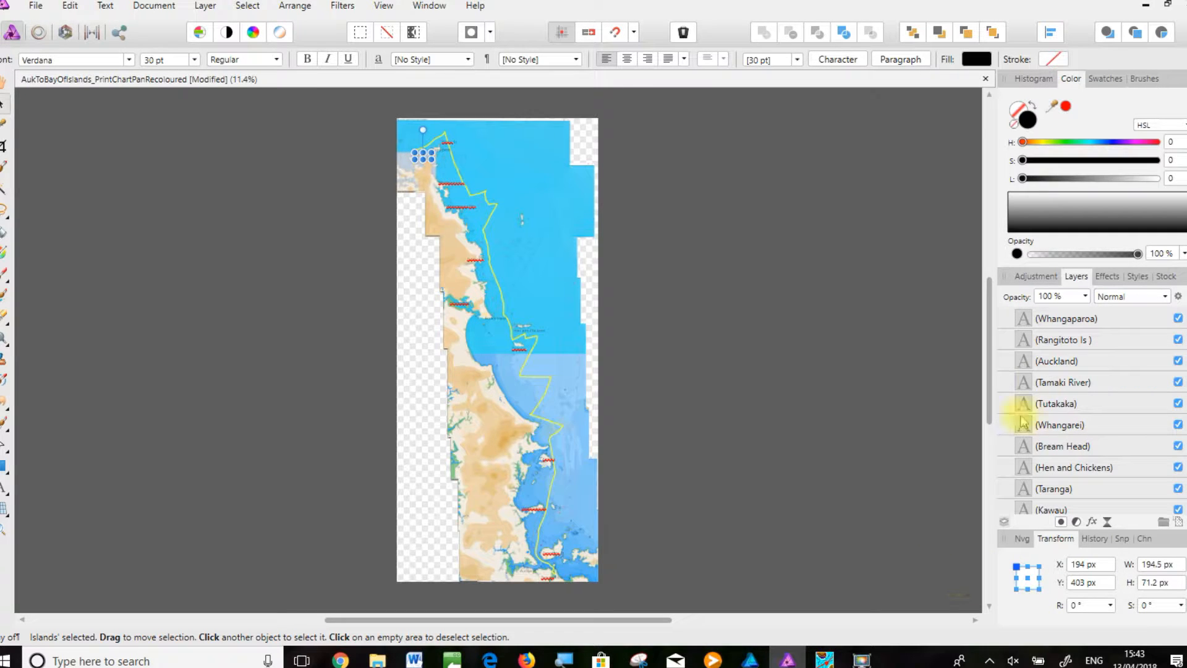
Step: Merge all visible layers into a new pixel layer at the top of the stack and name it "Labelled"
right_click(1060, 326)
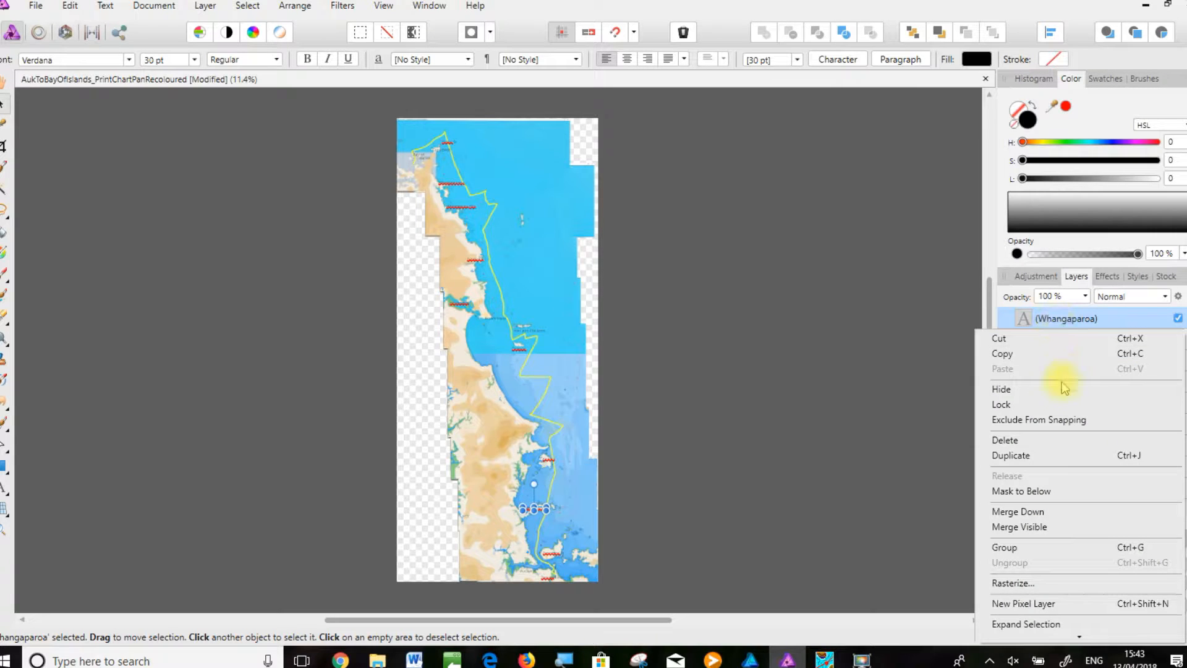
click(1049, 527)
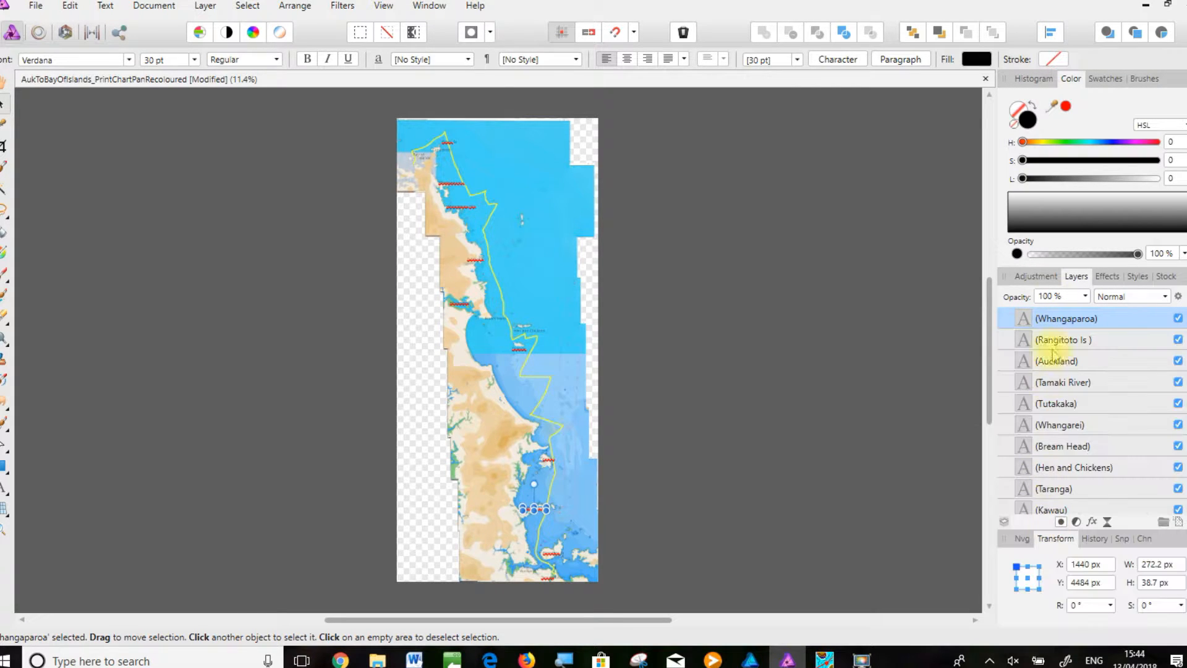
double_click(1050, 320)
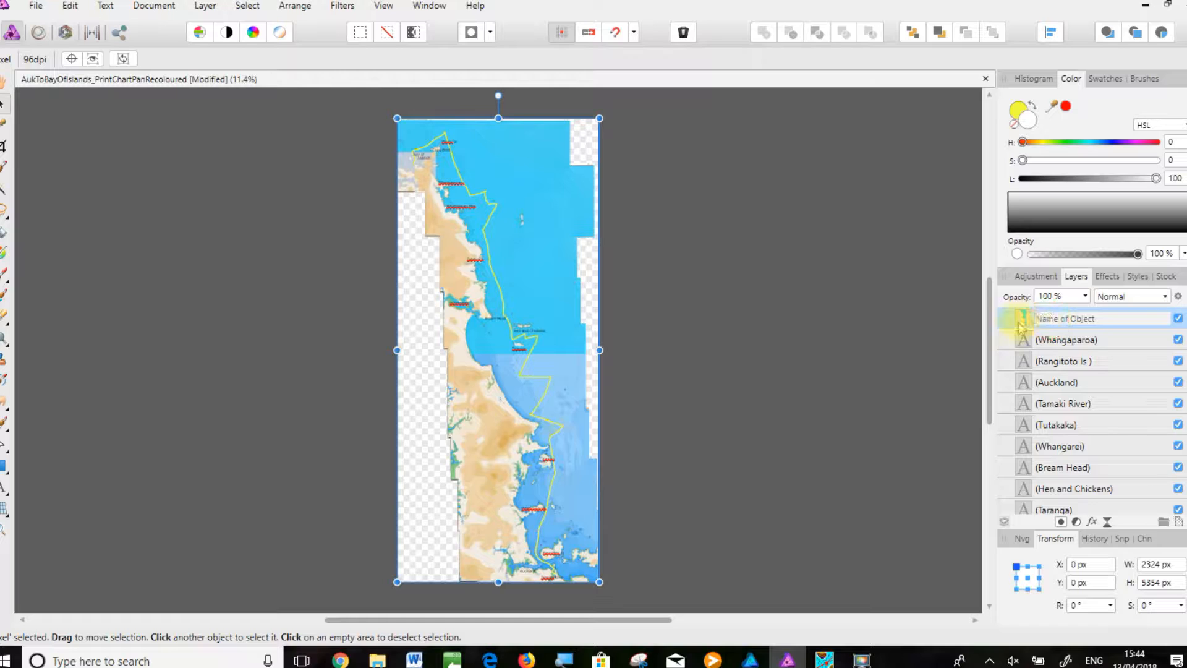
text(Labelled)
key(Return)
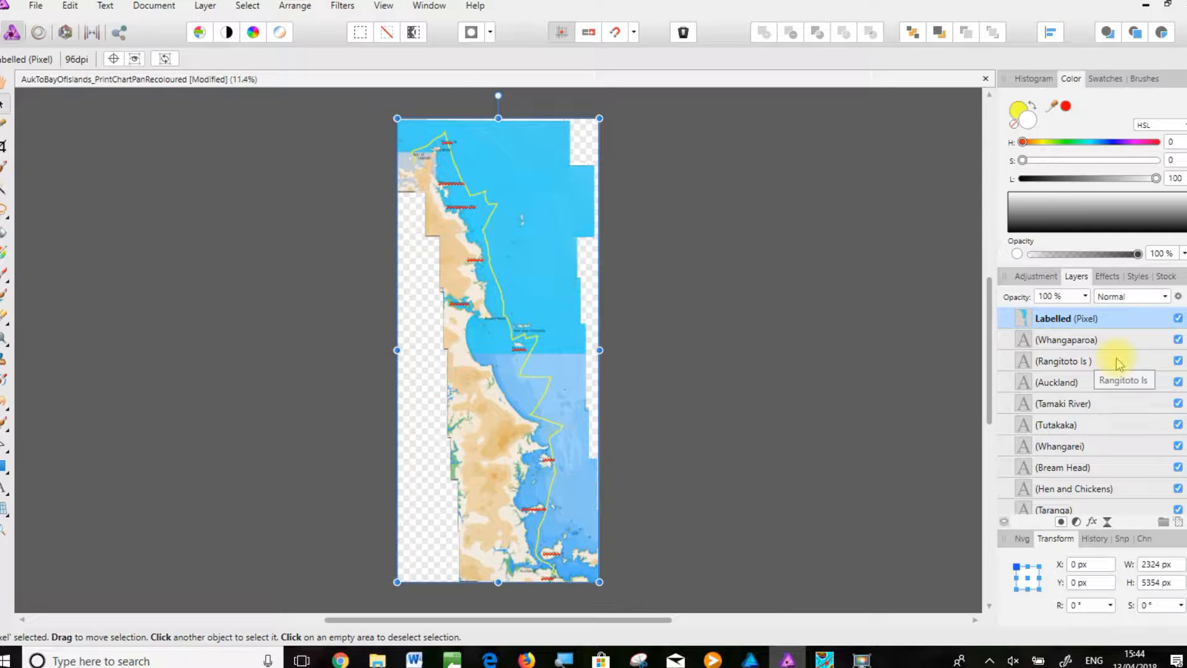
click(827, 337)
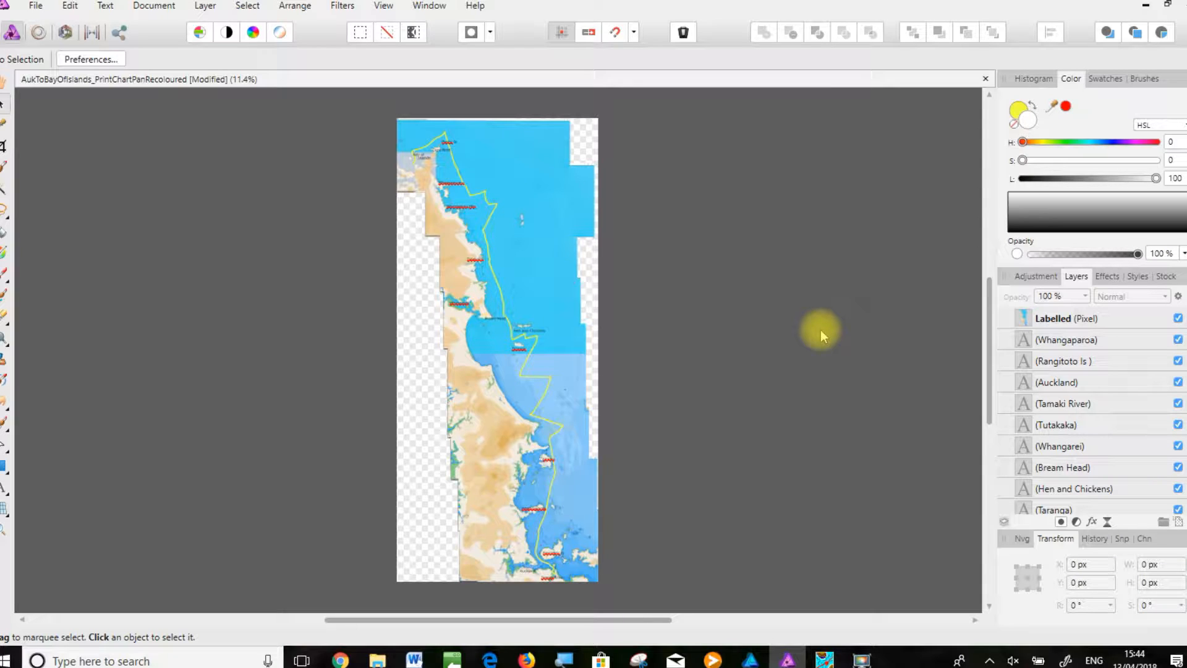
Step: Duplicate the Labelled pixel layer and rename the copy "Trimmed"
right_click(1027, 319)
click(912, 458)
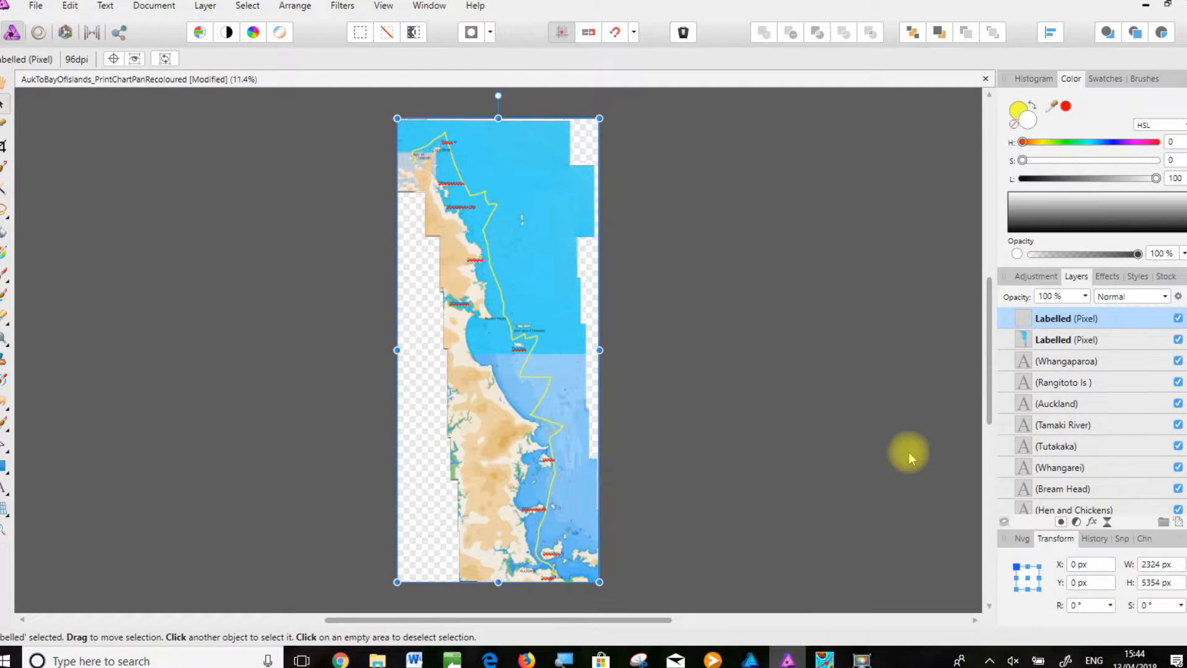
double_click(1085, 317)
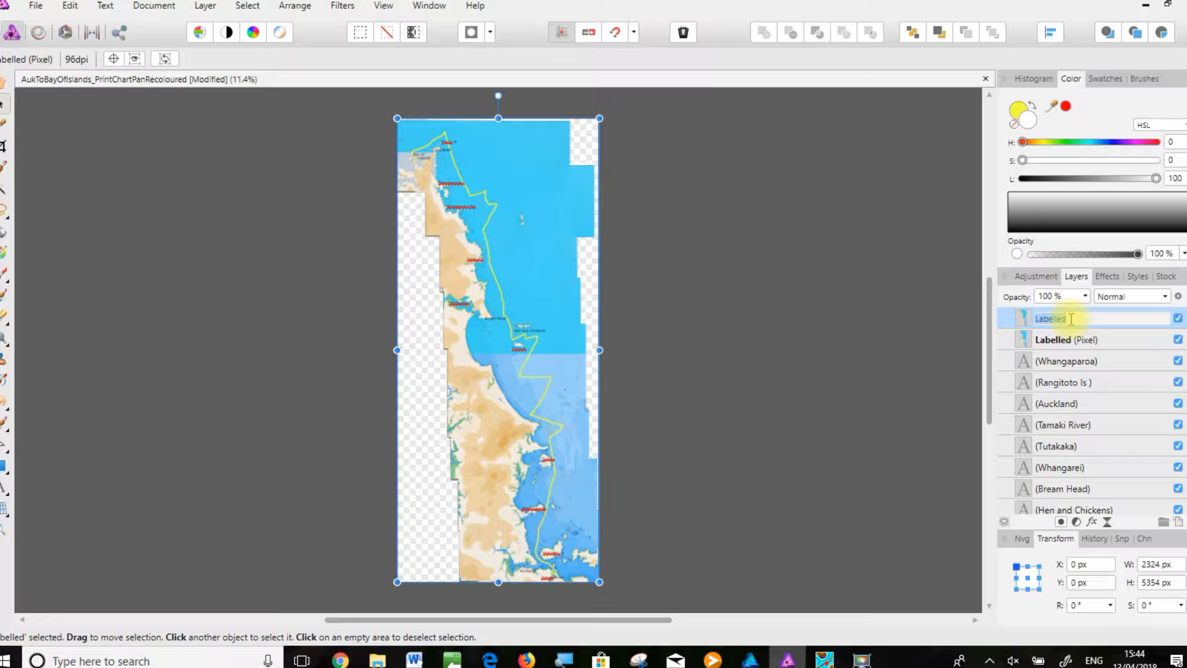
text(Trimmed)
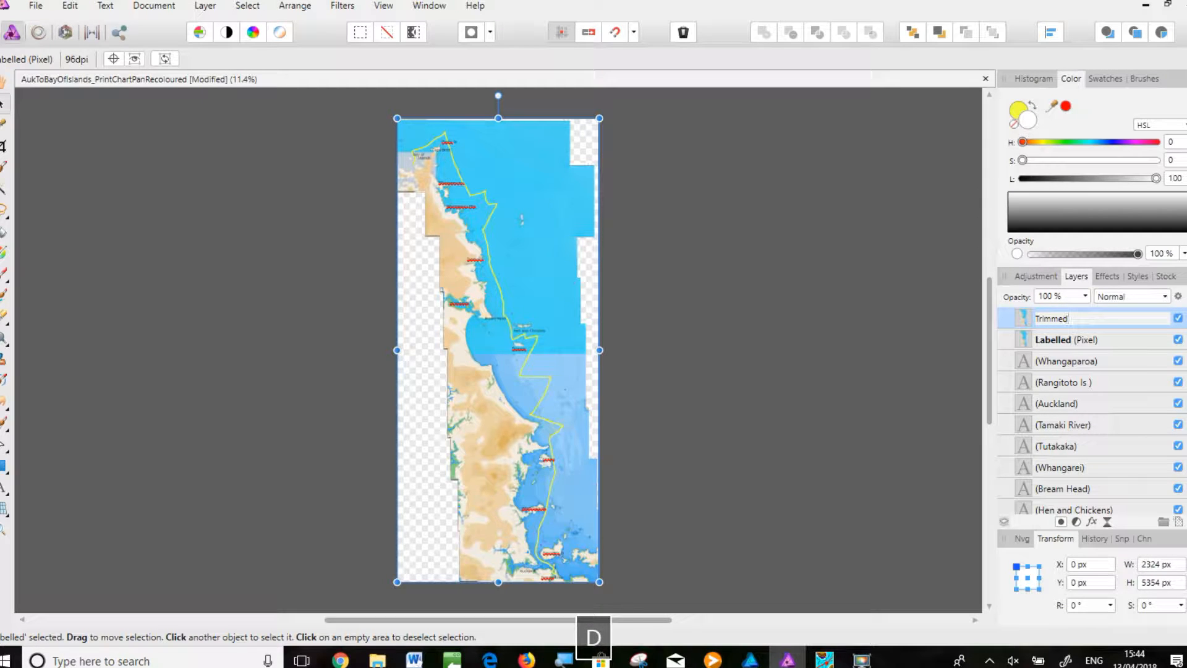
key(Return)
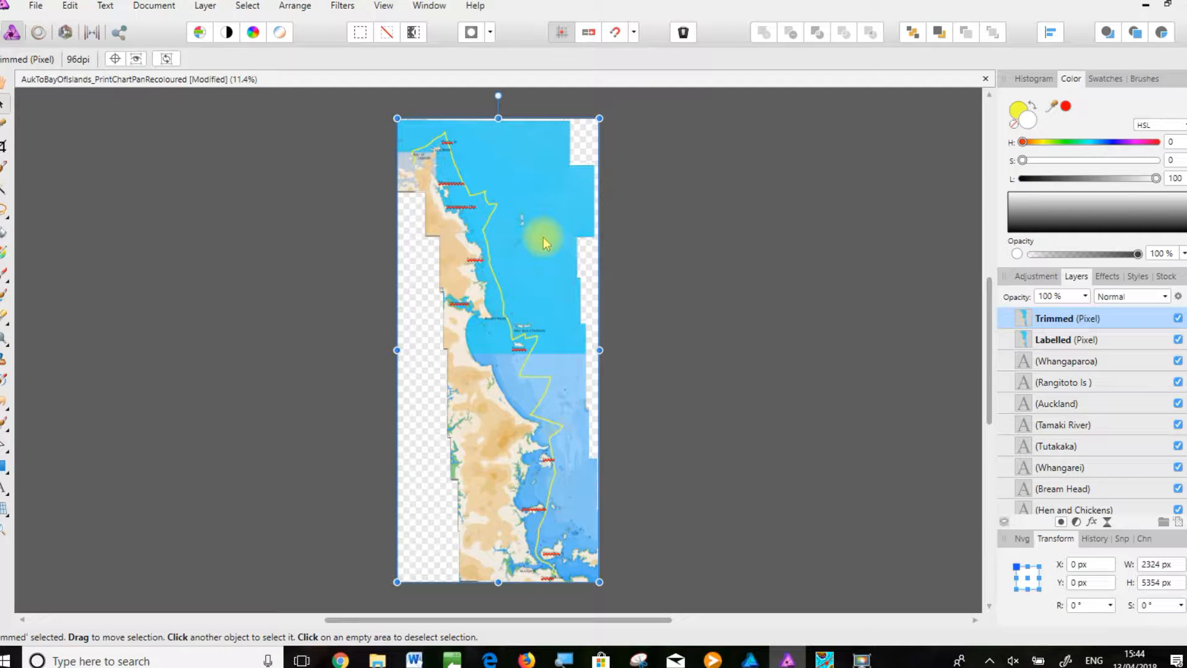
Step: Hide every layer below Trimmed, from Labelled down to the lowest Panorama layer
scroll(543, 241, up, 1)
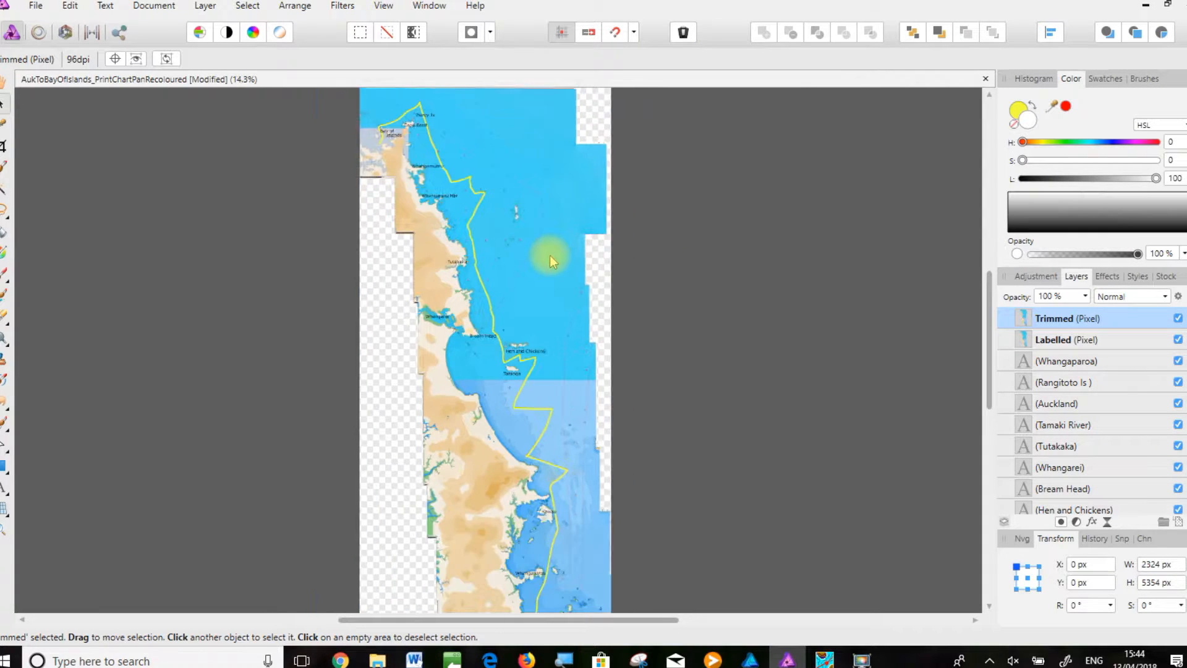
scroll(551, 255, up, 2)
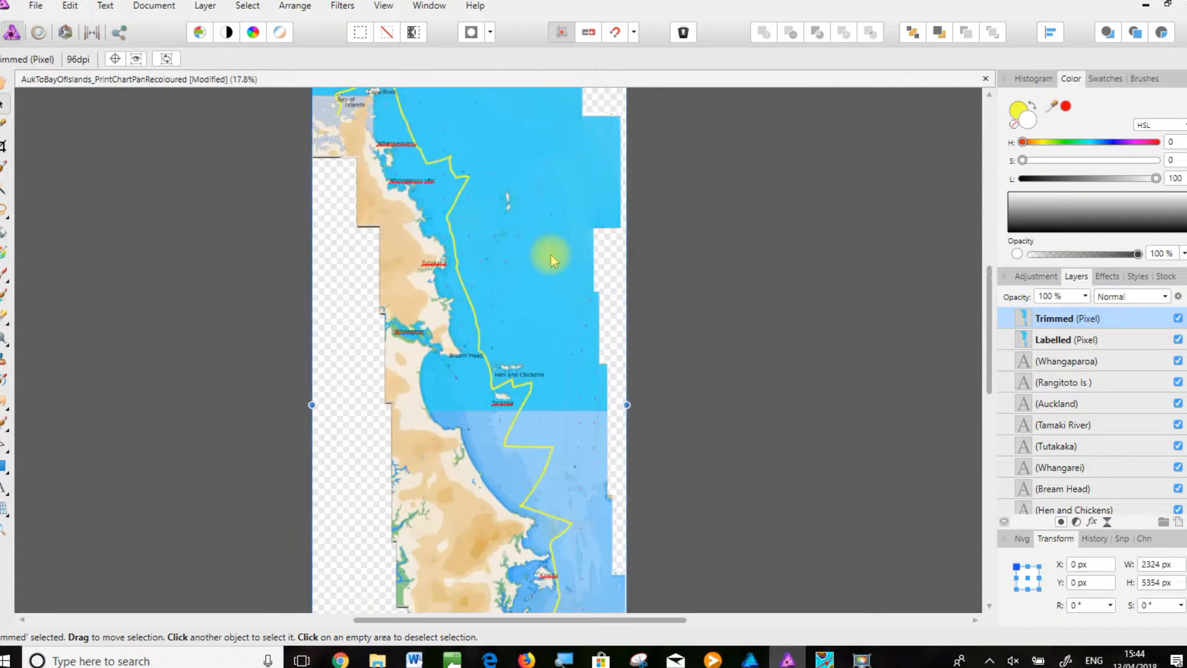
drag(986, 340, 1013, 283)
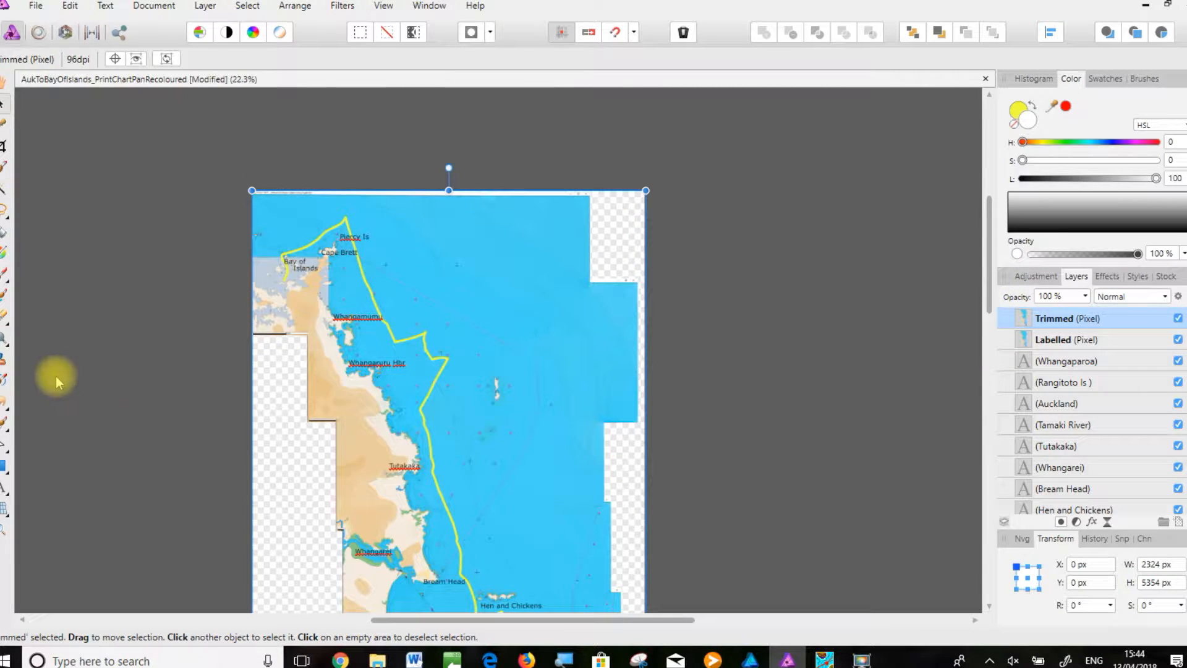
click(1100, 342)
scroll(1129, 433, down, 5)
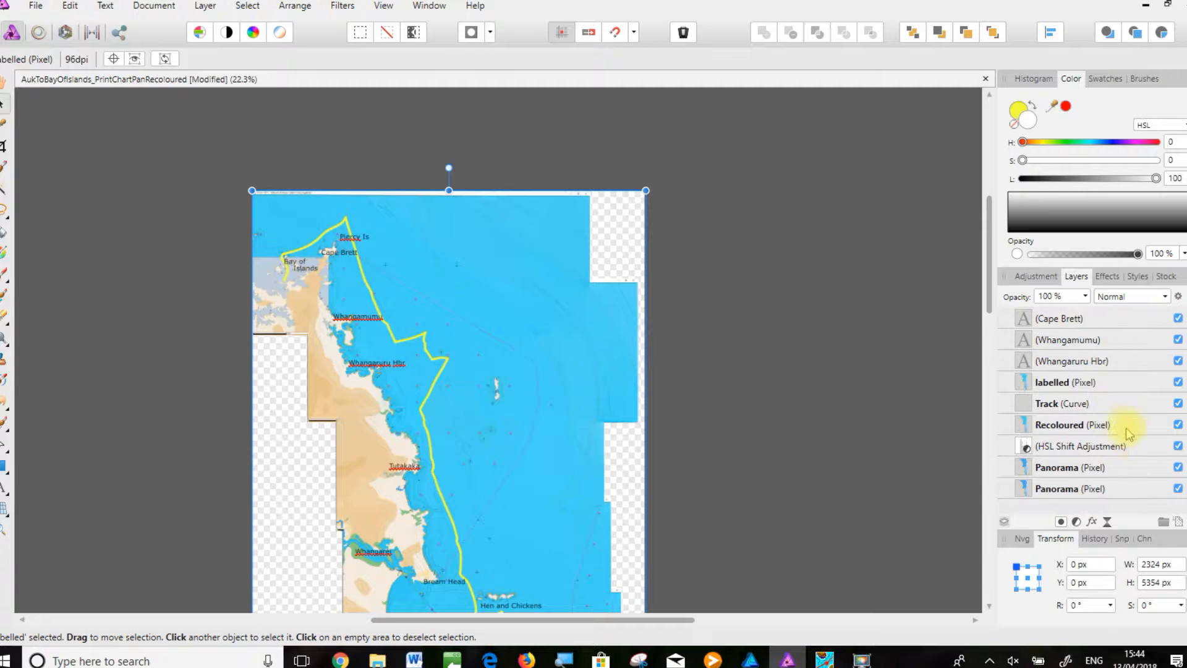
shift+click(1118, 495)
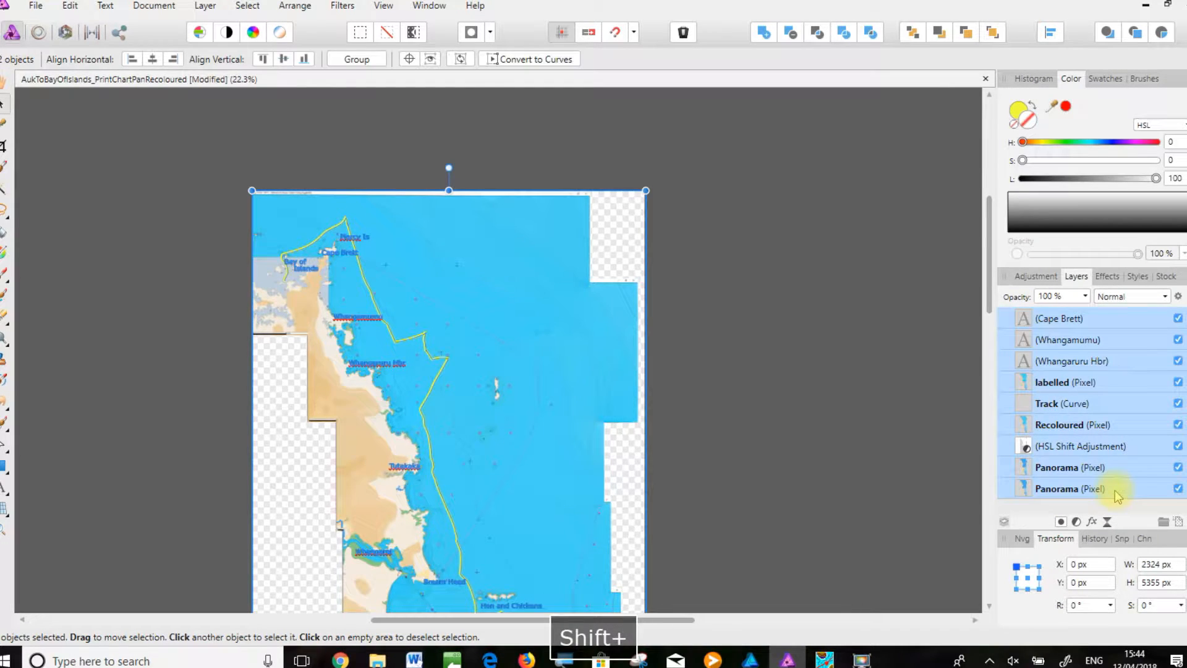
click(1178, 489)
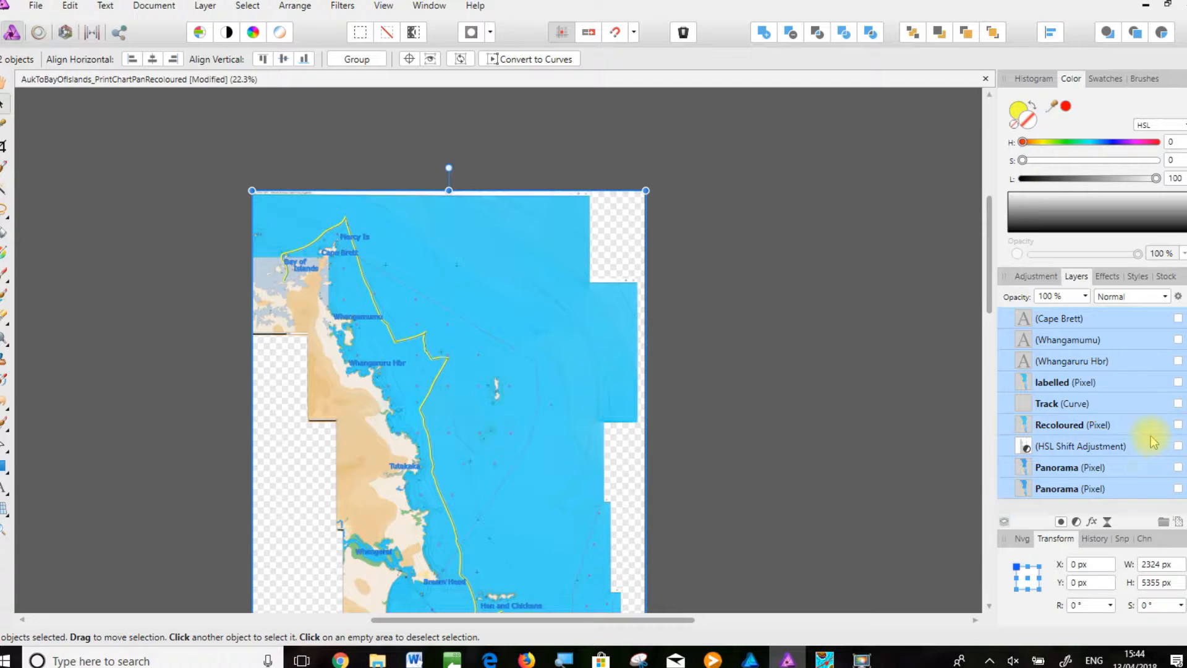
Step: Erase the ragged stepped edges around the coast and track on the Trimmed layer with a 502.9 px eraser at 92% opacity
scroll(1153, 441, up, 5)
click(1116, 320)
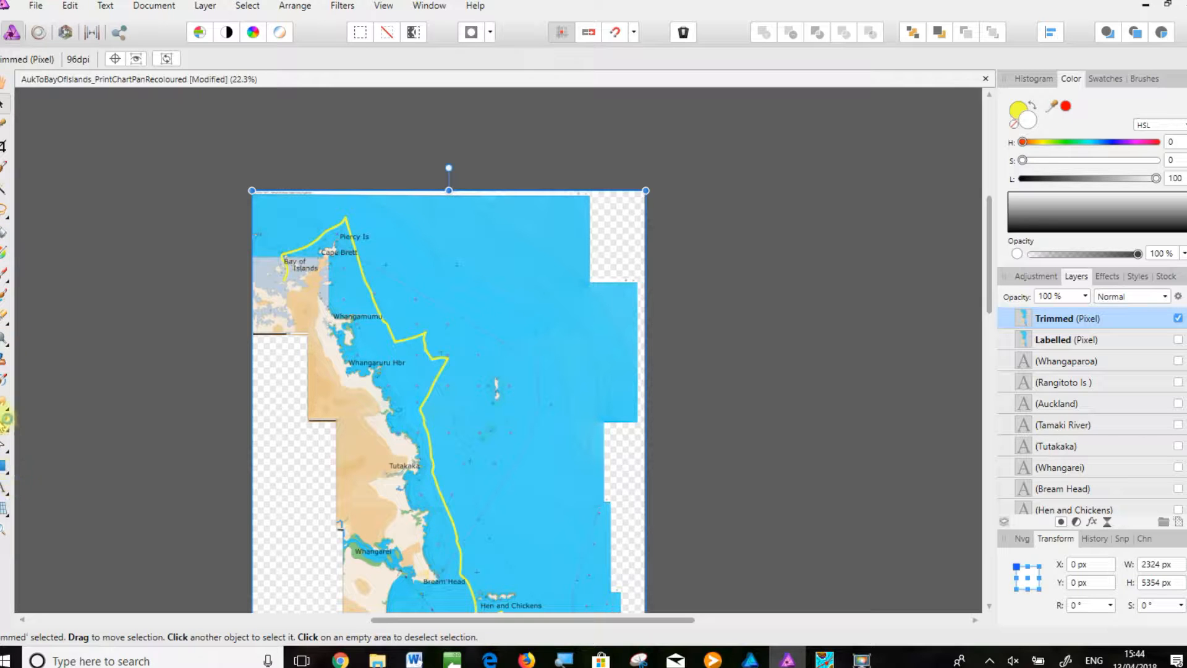
click(5, 317)
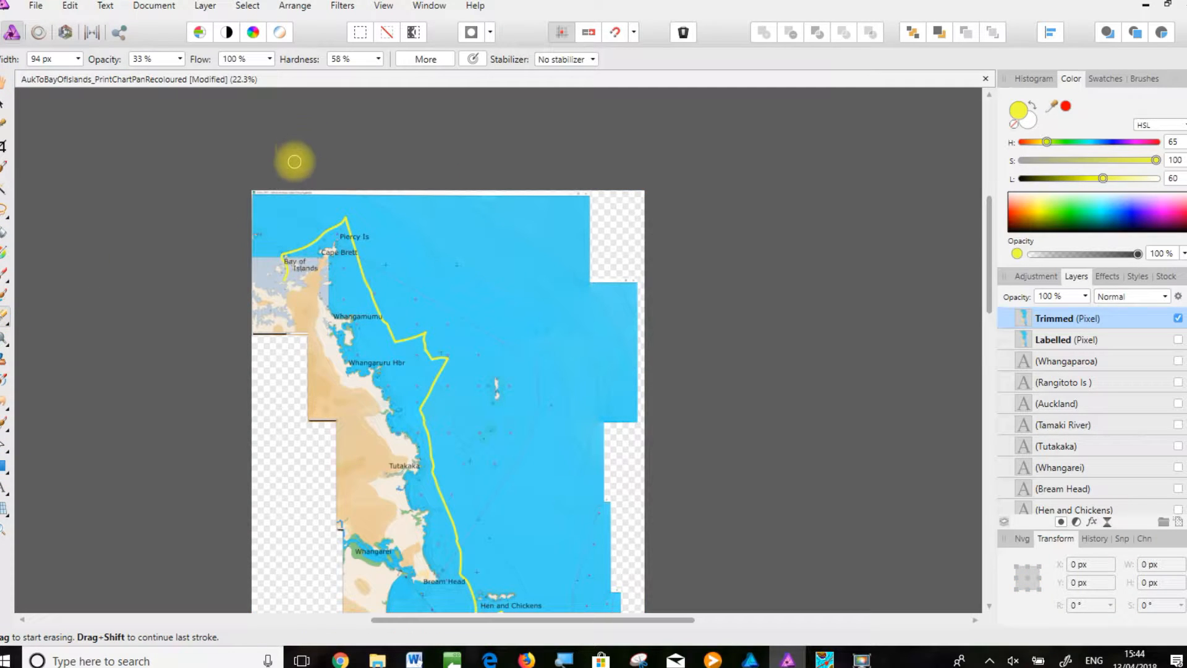
key(bracketright)
key(bracketright)
key(bracketright)
key(bracketright)
key(bracketright)
key(bracketright)
key(bracketright)
key(bracketright)
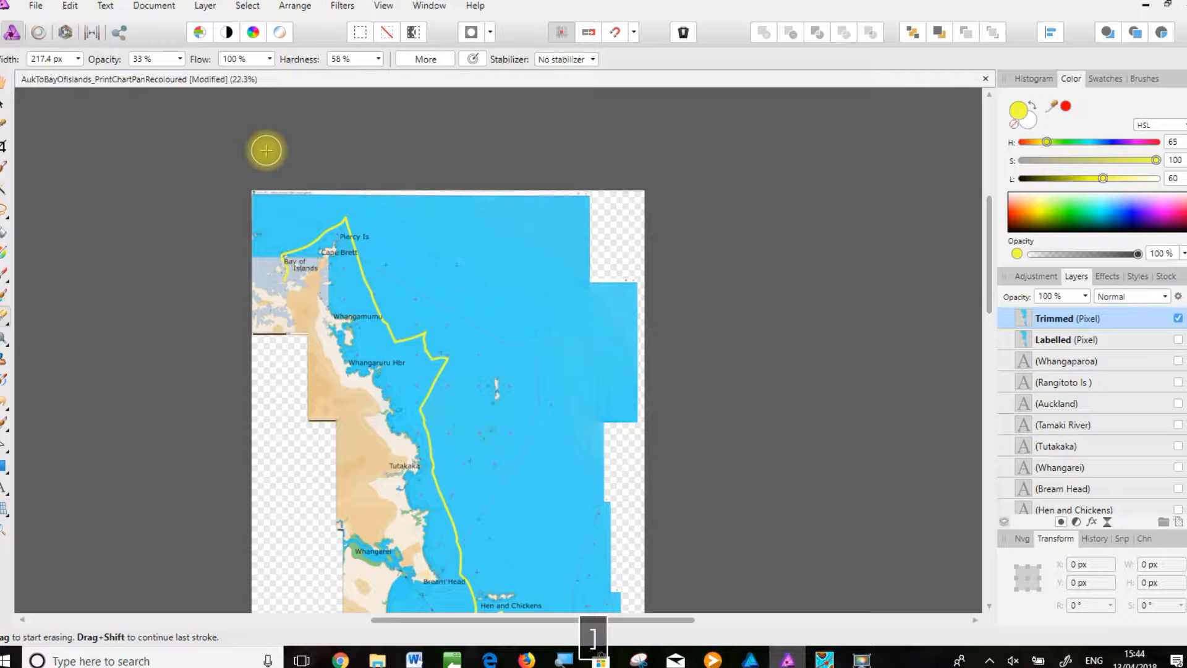
key(bracketright)
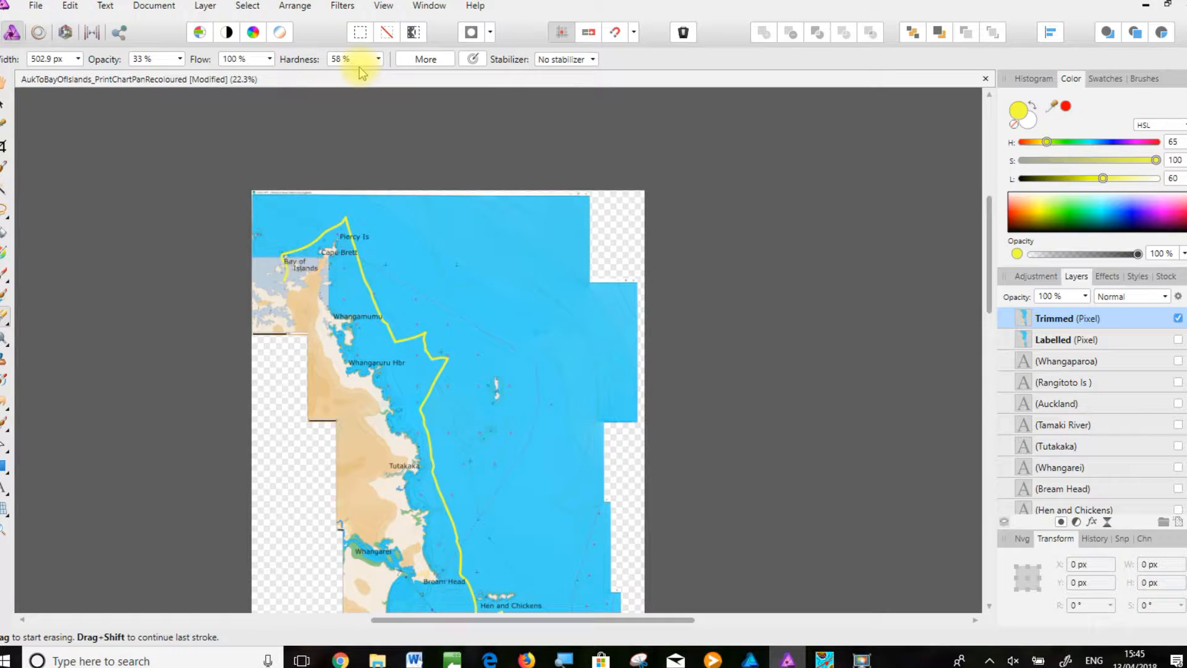
mouse_move(308, 178)
mouse_down()
mouse_move(261, 197)
mouse_move(236, 243)
mouse_move(293, 162)
mouse_move(260, 244)
mouse_move(263, 178)
mouse_move(225, 222)
mouse_move(272, 172)
mouse_move(246, 193)
mouse_move(375, 164)
mouse_move(374, 178)
mouse_move(458, 193)
mouse_move(362, 183)
mouse_move(426, 176)
mouse_move(403, 172)
mouse_move(459, 180)
mouse_move(375, 172)
mouse_move(503, 217)
mouse_move(437, 180)
mouse_move(556, 265)
mouse_move(482, 204)
mouse_move(506, 225)
mouse_move(507, 256)
mouse_move(472, 184)
mouse_move(558, 303)
mouse_up()
mouse_move(585, 382)
mouse_down()
mouse_move(588, 198)
mouse_move(588, 451)
mouse_move(628, 344)
mouse_move(645, 437)
mouse_move(620, 262)
mouse_move(640, 478)
mouse_move(551, 201)
mouse_move(543, 247)
mouse_move(585, 339)
mouse_move(573, 373)
mouse_move(578, 504)
mouse_move(599, 441)
mouse_move(569, 408)
mouse_move(617, 478)
mouse_move(635, 659)
mouse_up()
drag(635, 659, 611, 533)
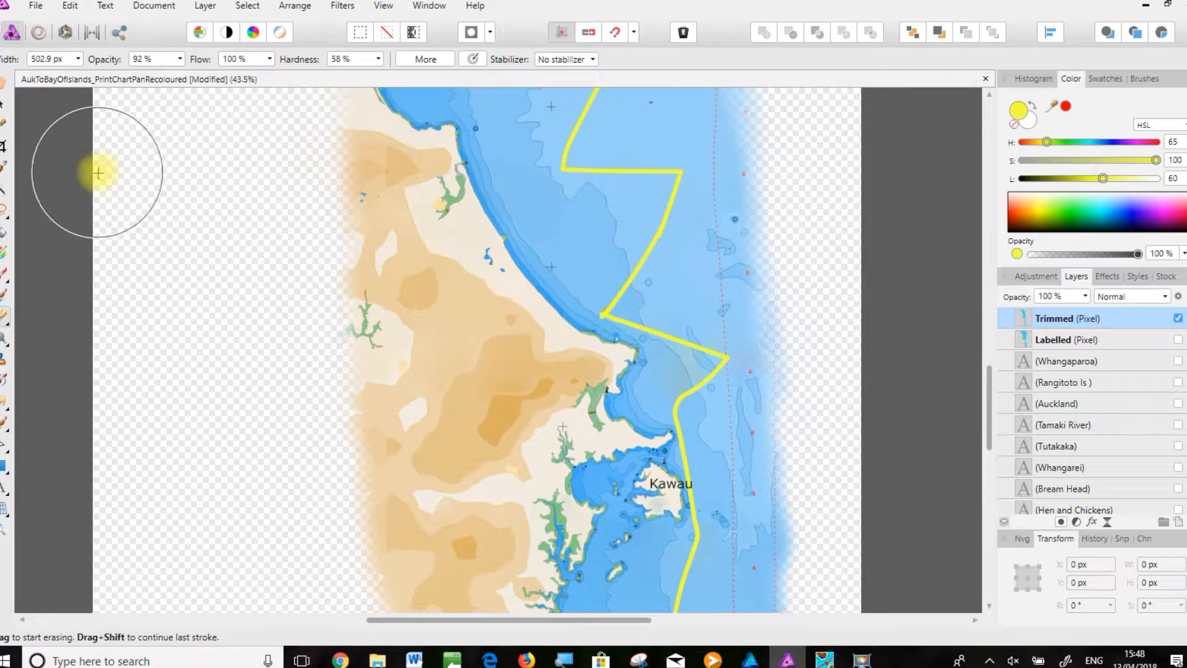
key(ctrl+0)
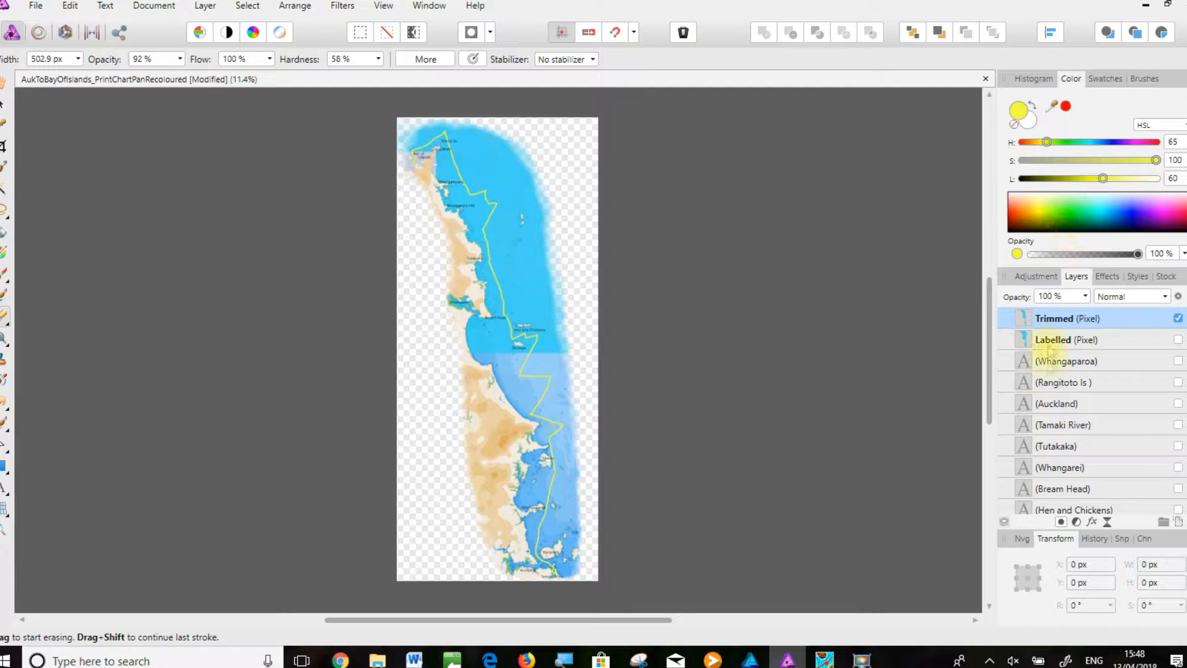
Step: Duplicate the Trimmed layer and rename the copy "Cropped"
right_click(1044, 321)
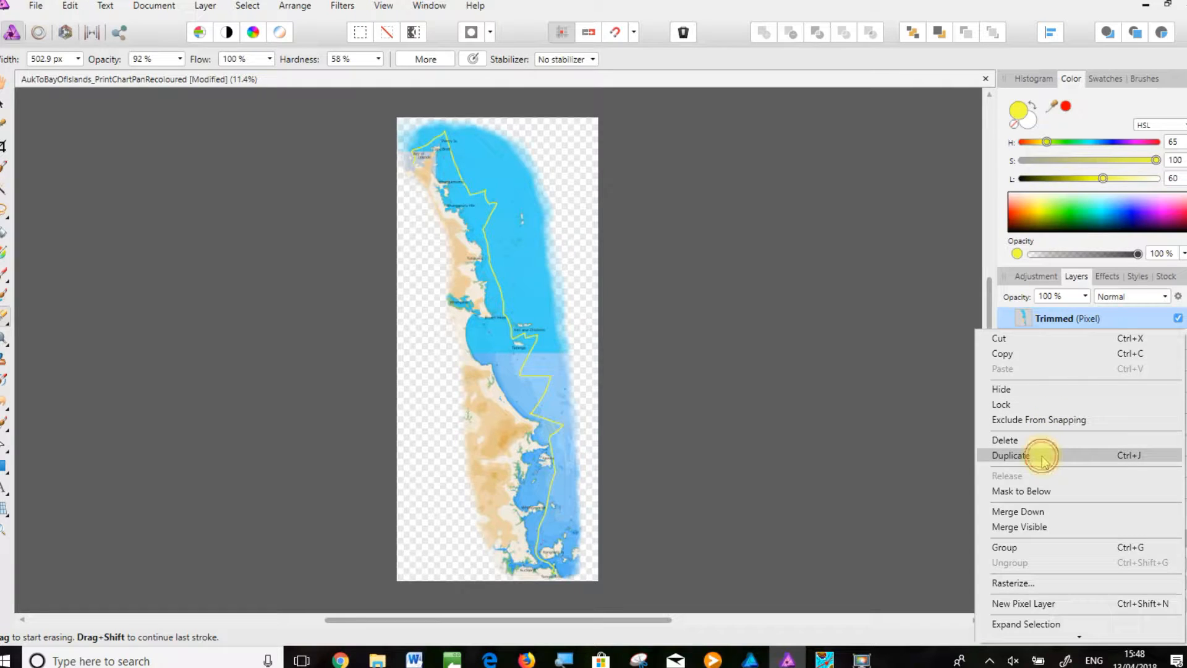
click(1043, 456)
double_click(1050, 318)
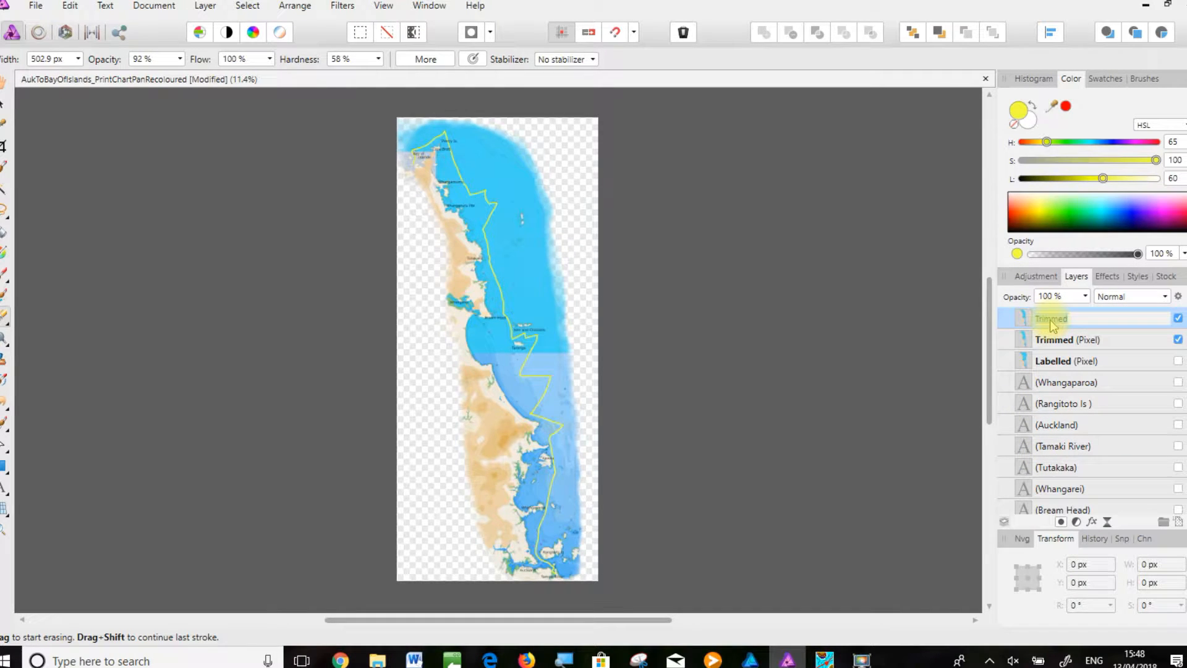
text(Cropped)
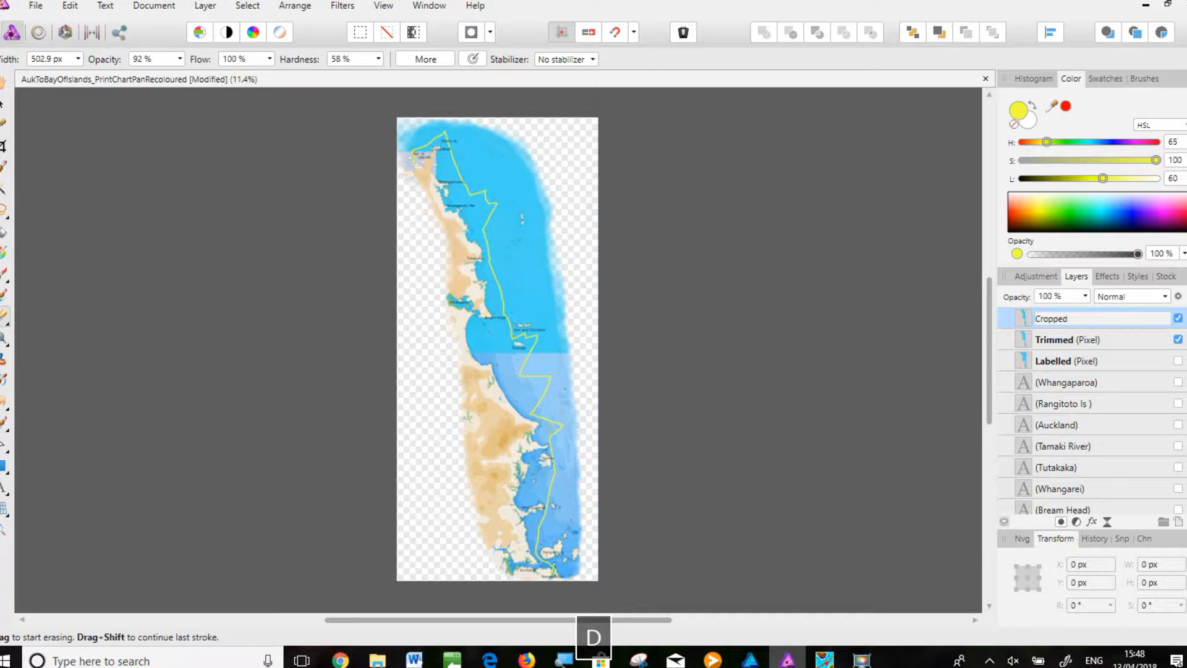
key(Return)
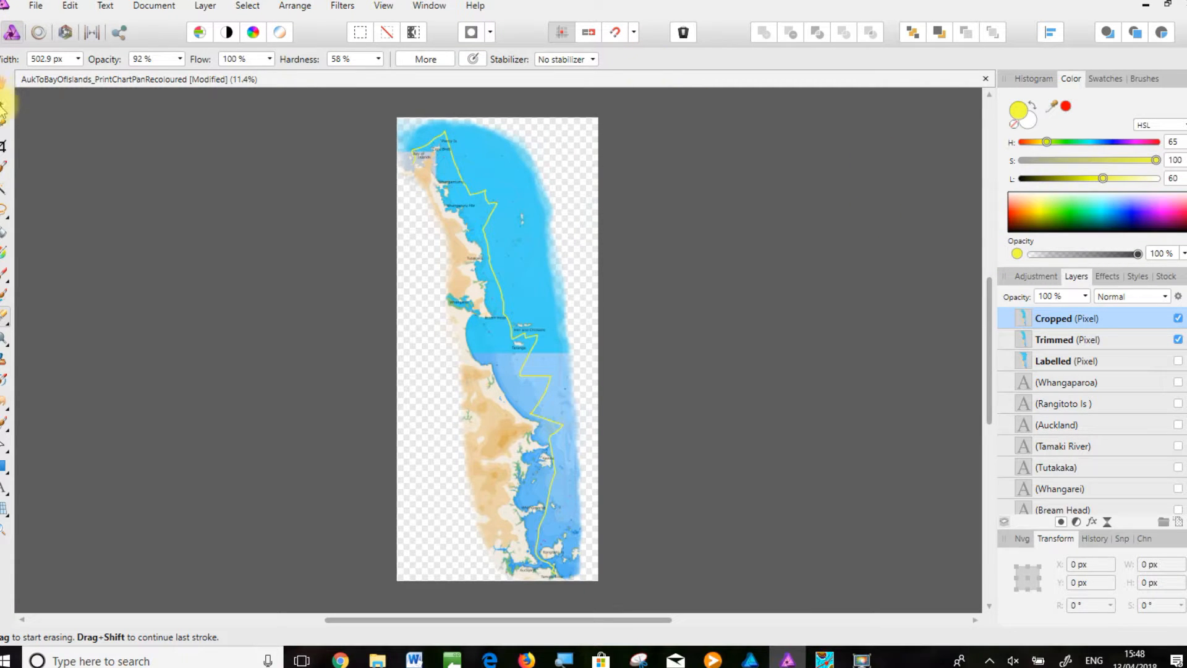
Step: Resize the canvas to 3000 × 7000 px with the aspect ratio unlocked and the anchor at the centre
click(5, 86)
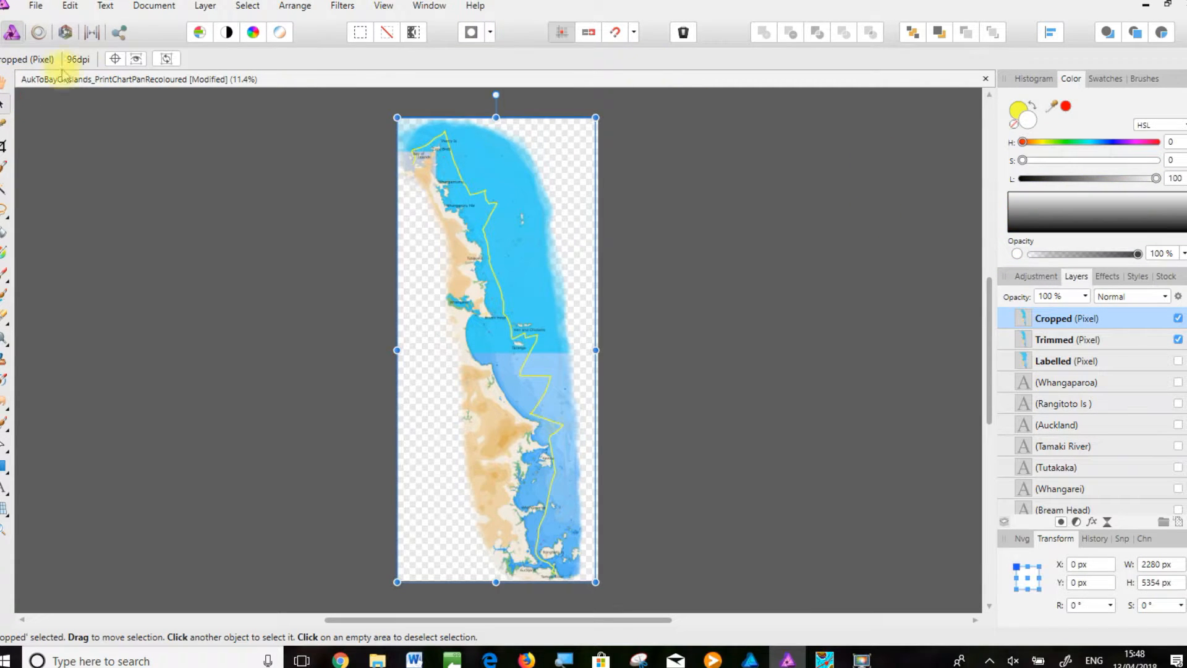
click(5, 85)
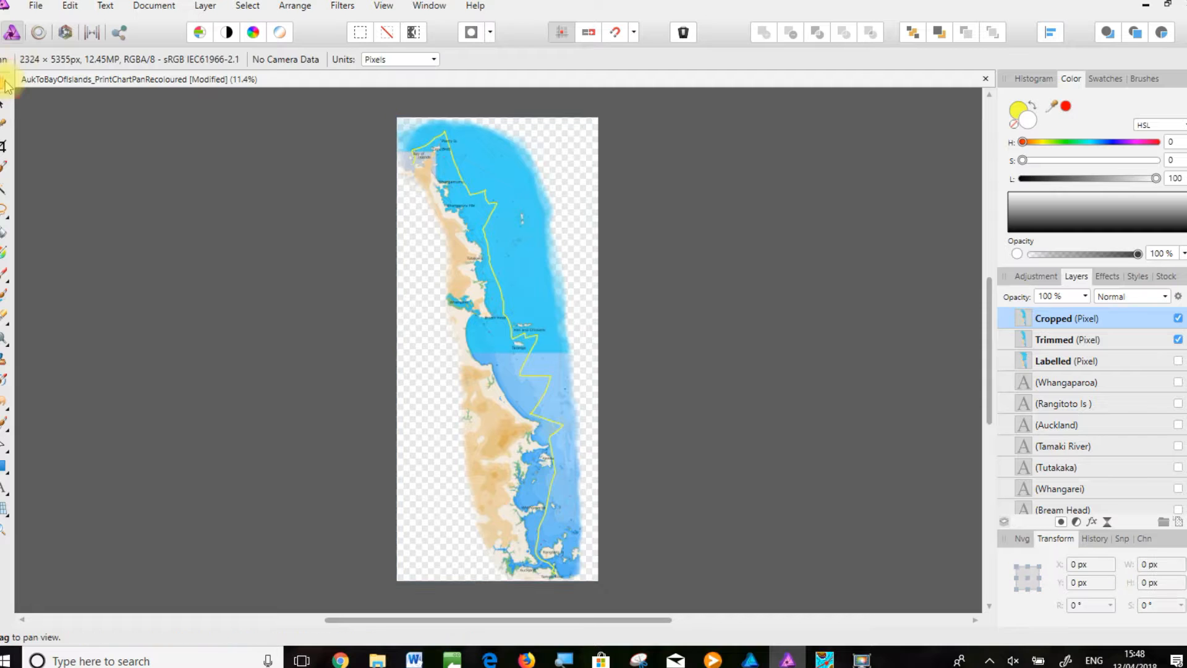
click(148, 6)
click(90, 118)
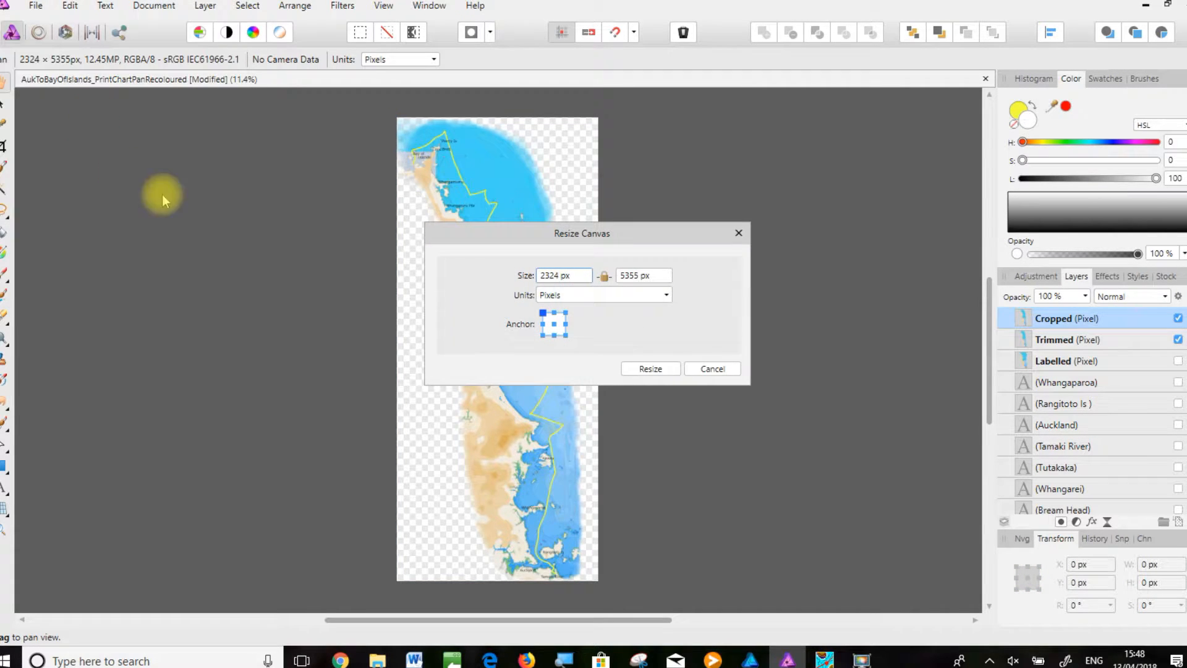
triple_click(557, 276)
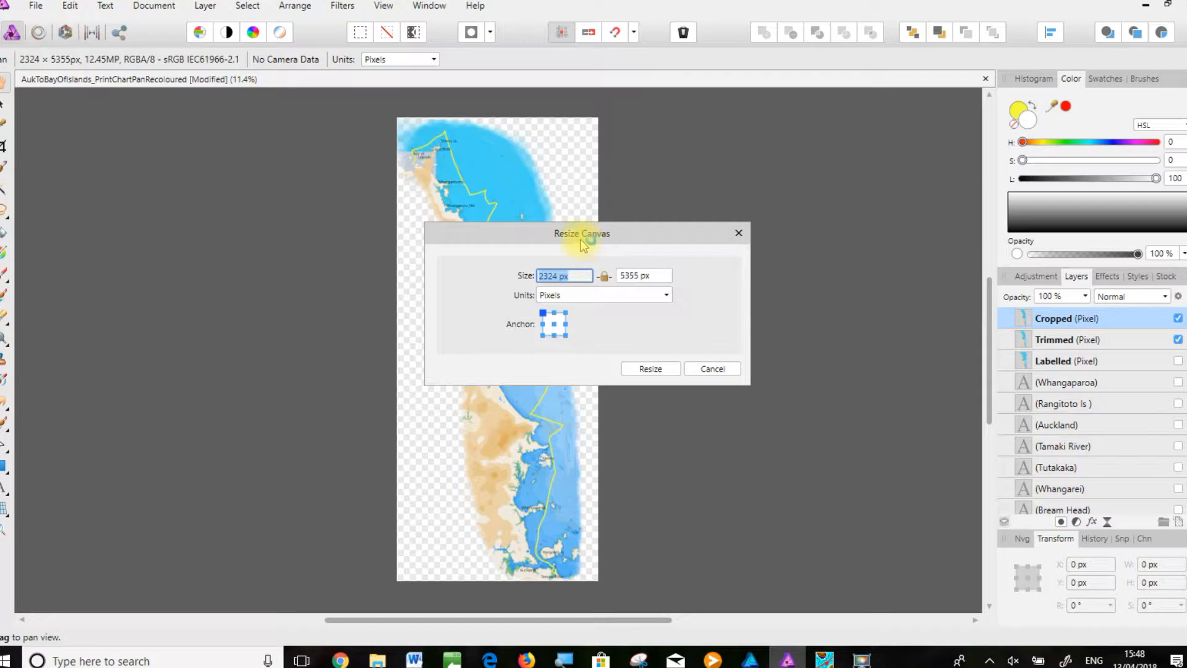
text(3000)
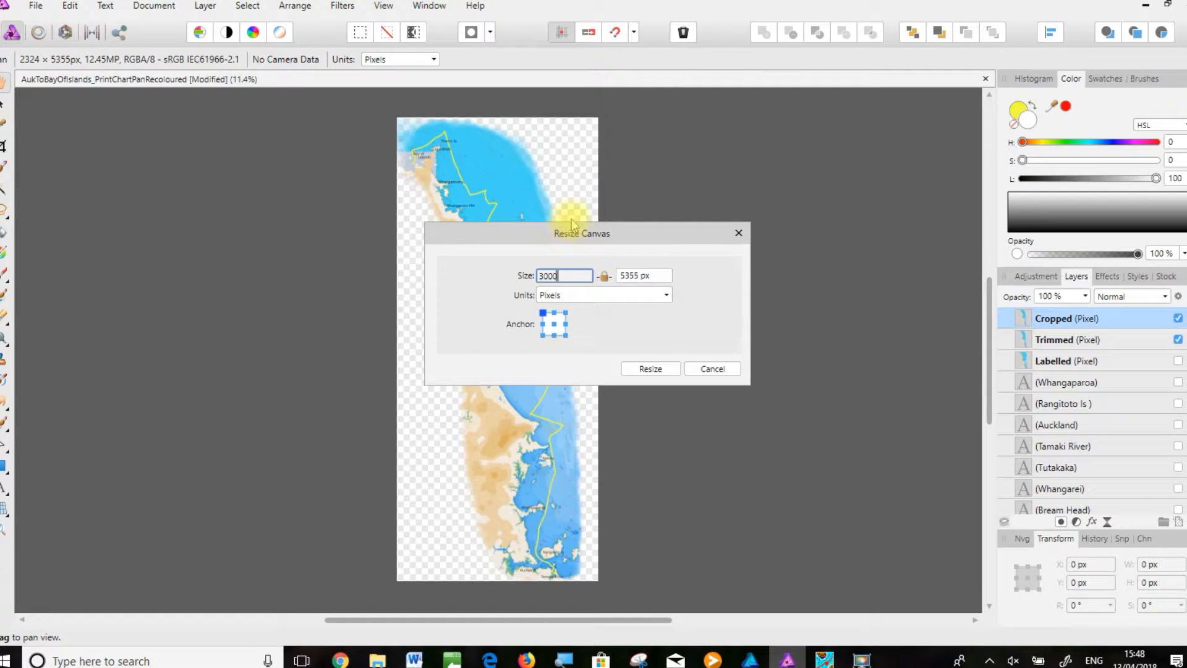
click(605, 277)
triple_click(646, 277)
text(7000)
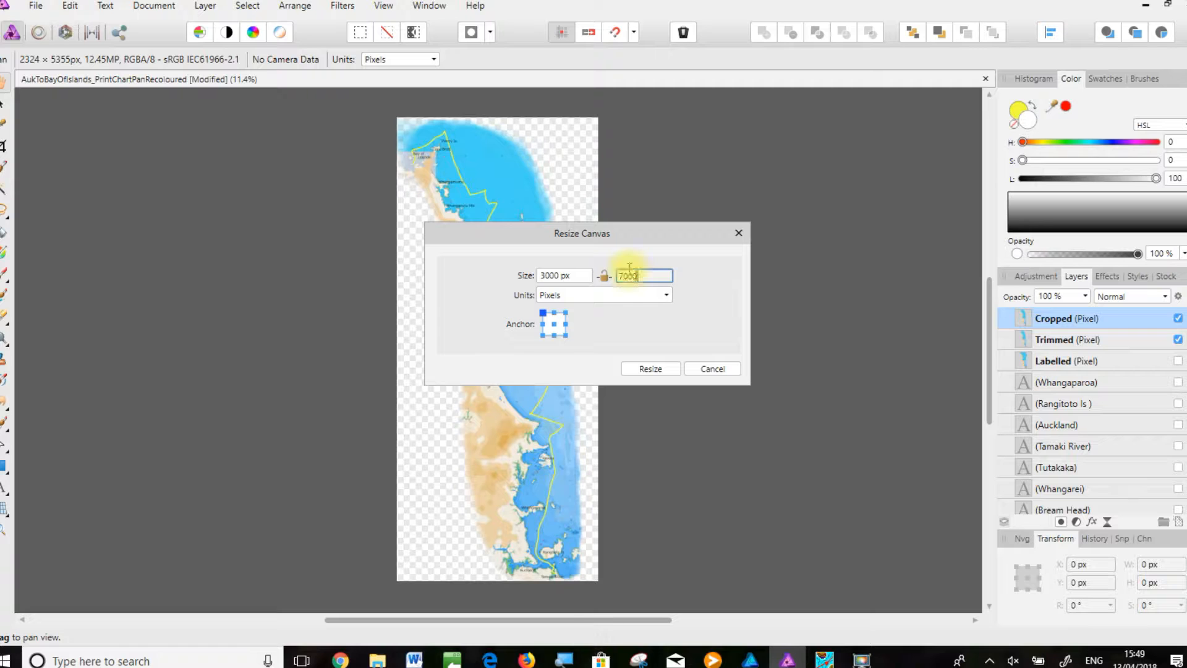
click(554, 323)
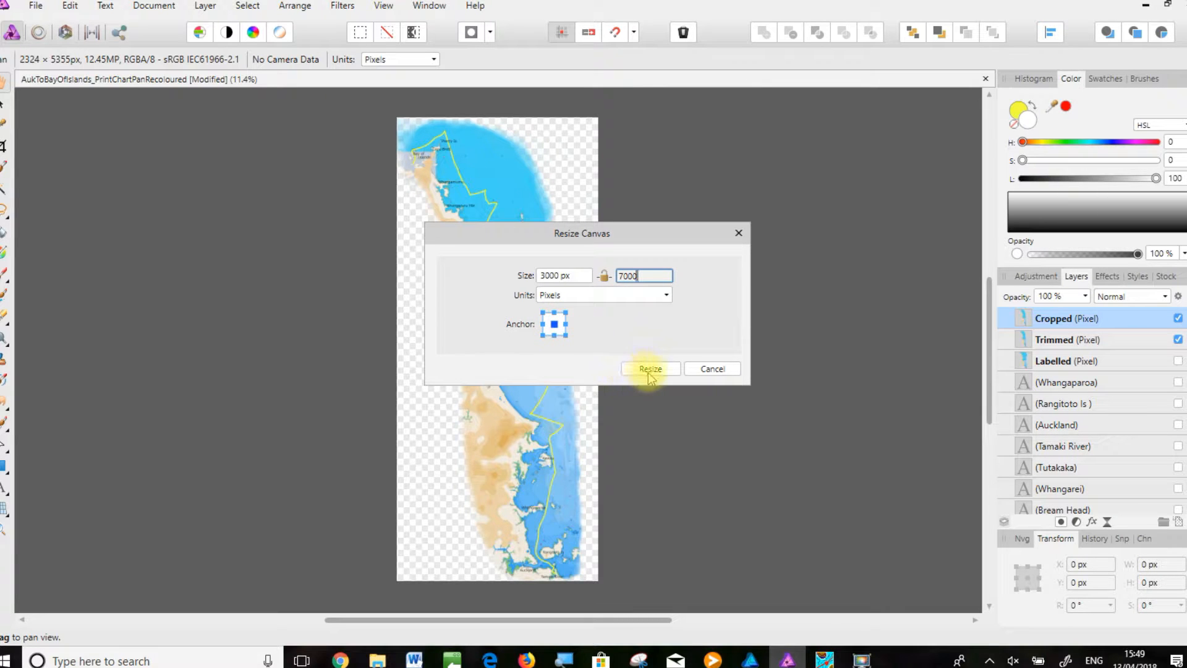
click(651, 370)
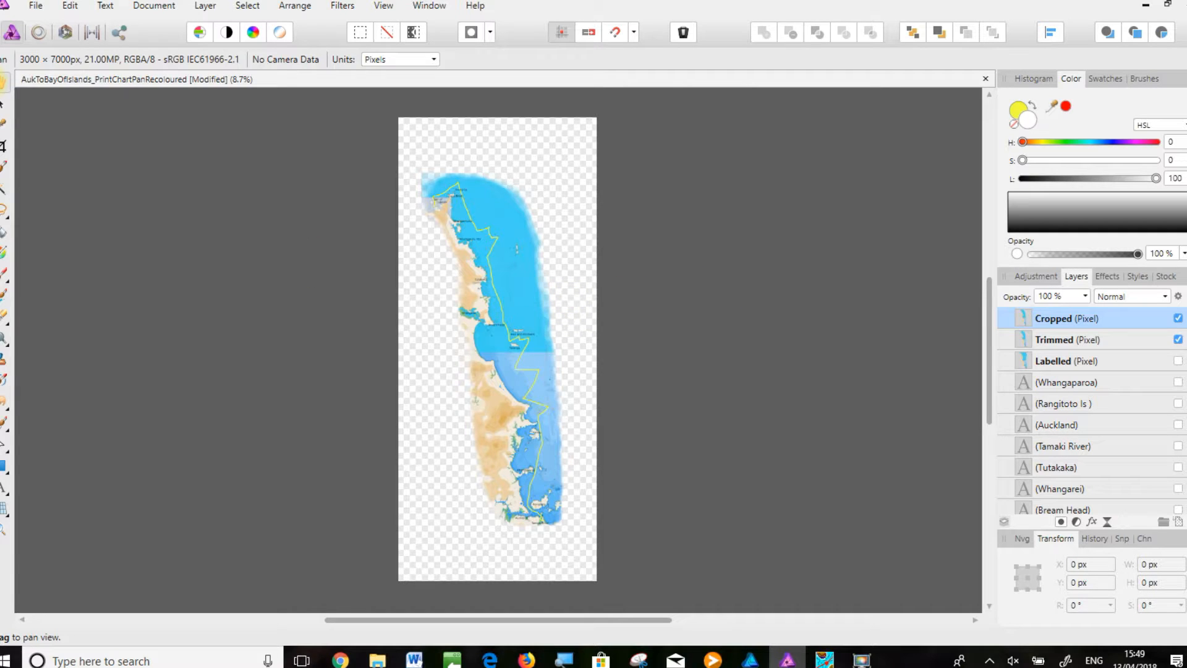
Step: Rotate the Cropped layer clockwise by about 10.8° so the coastline stands more upright
click(3, 102)
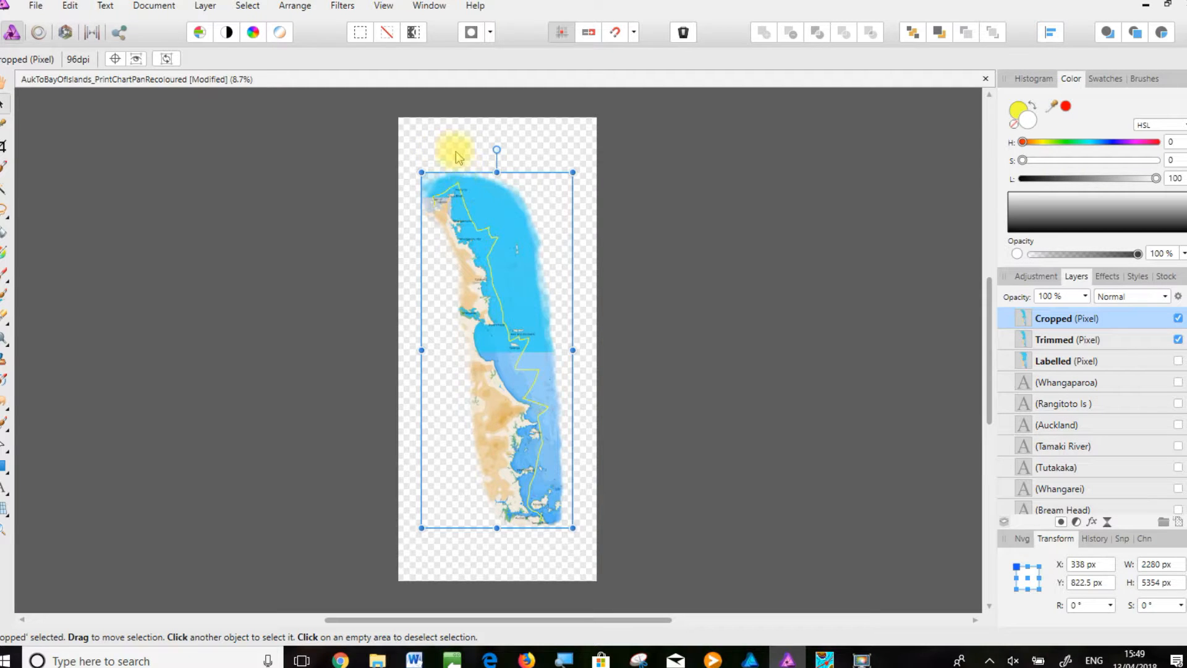
drag(496, 151, 532, 160)
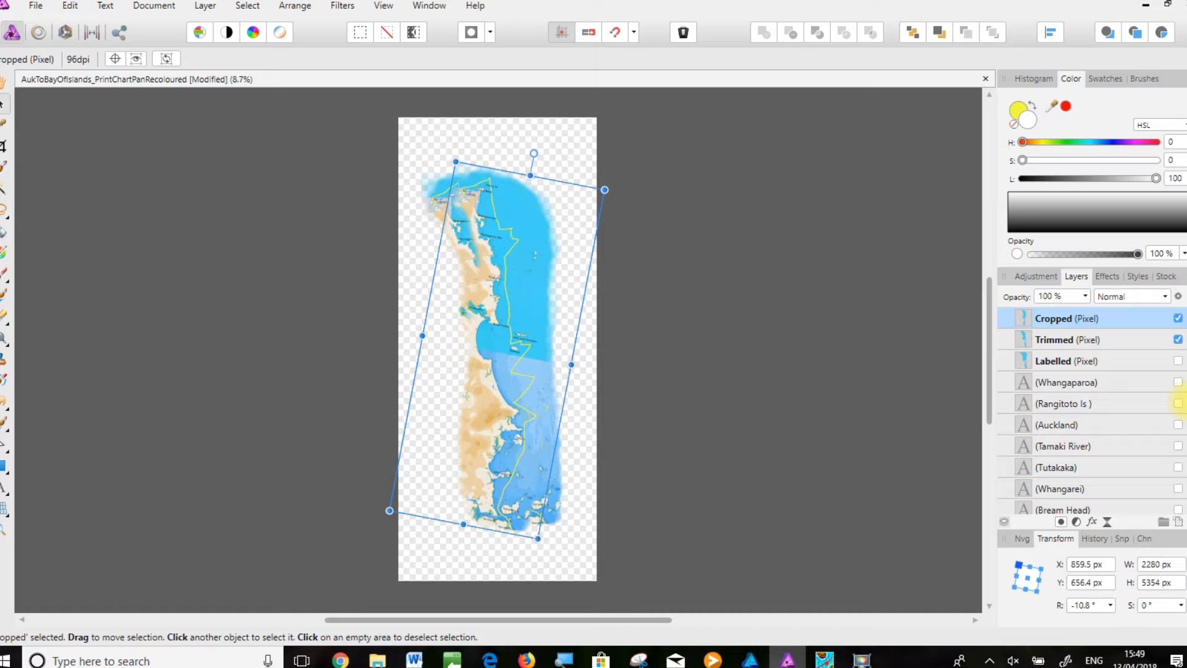
Step: Hide the Trimmed layer and crop the canvas closely around the chart strip to 1614 × 5682 px
click(1178, 340)
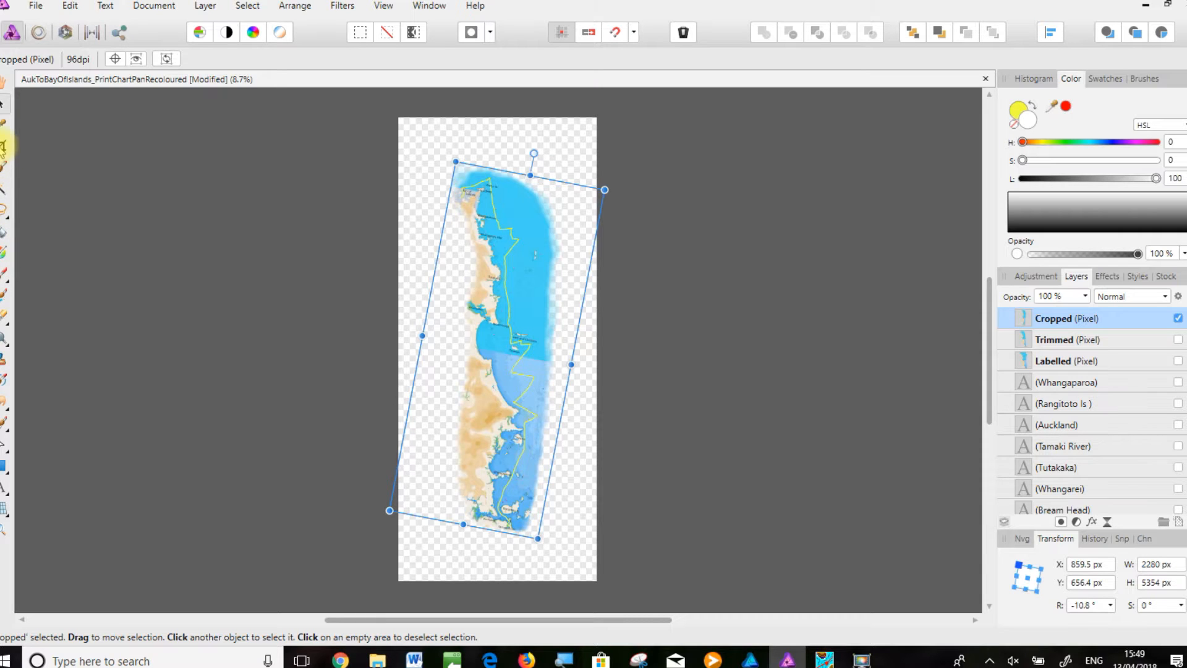
click(4, 146)
drag(499, 118, 499, 160)
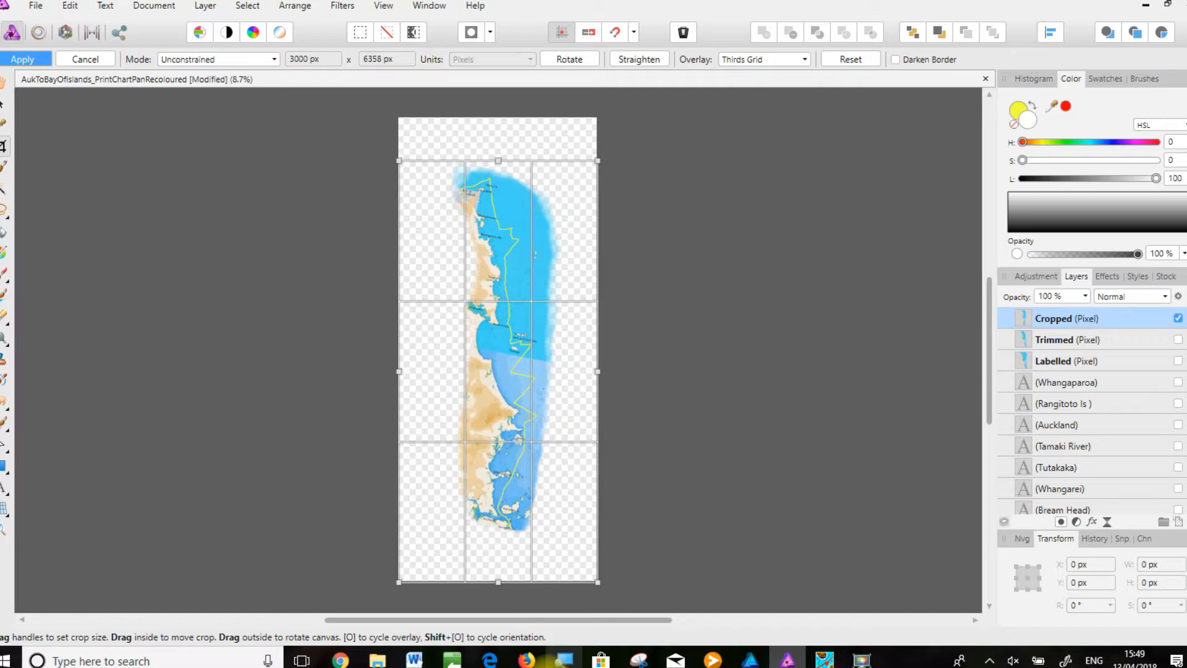
drag(499, 581, 506, 537)
drag(599, 351, 559, 369)
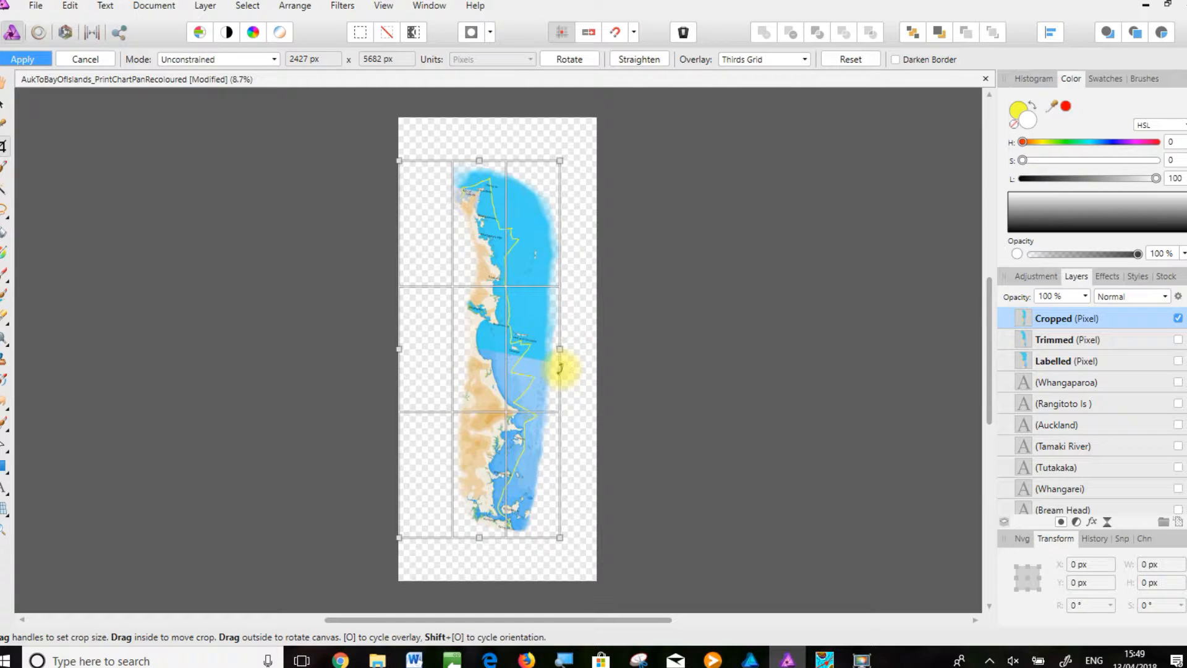
drag(399, 349, 453, 349)
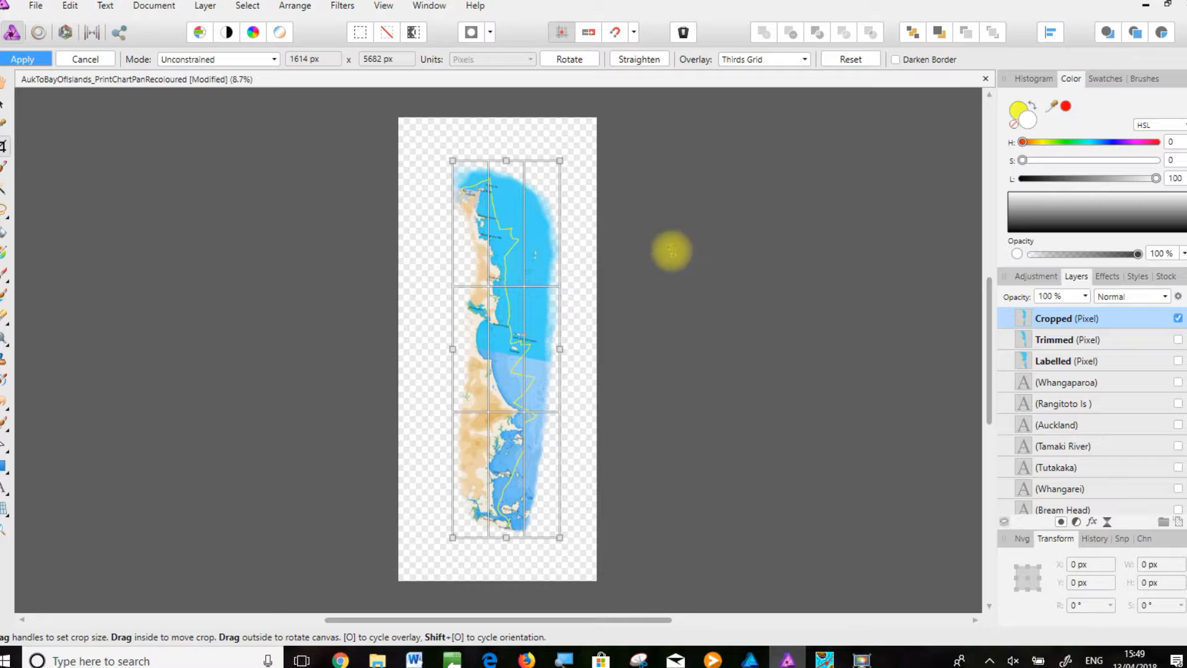
click(24, 59)
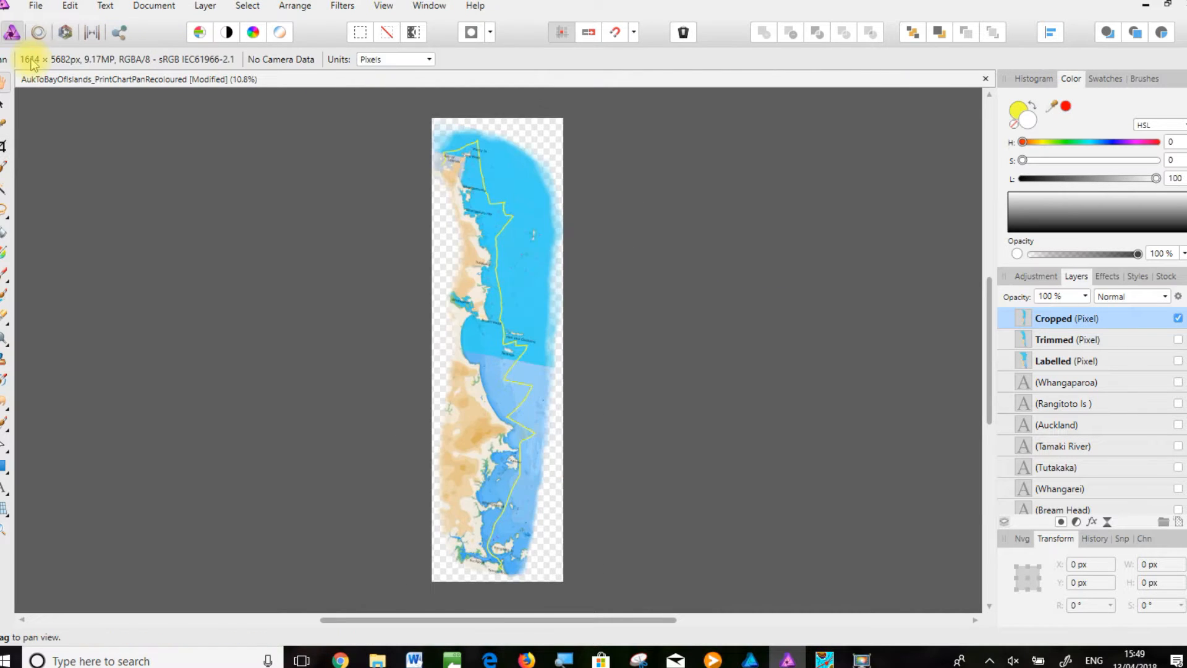
Step: Save the document as a new Affinity file named AukToBayOfIslands_PrintChartPanRecolouredPaintedCropped
click(38, 7)
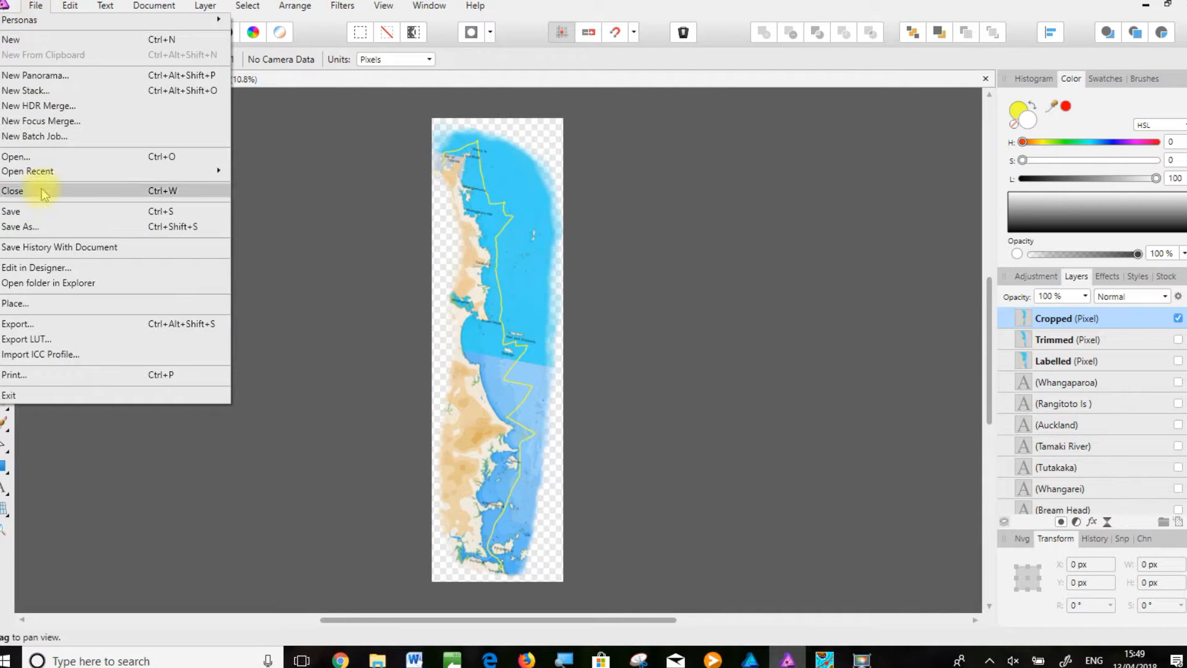
click(55, 227)
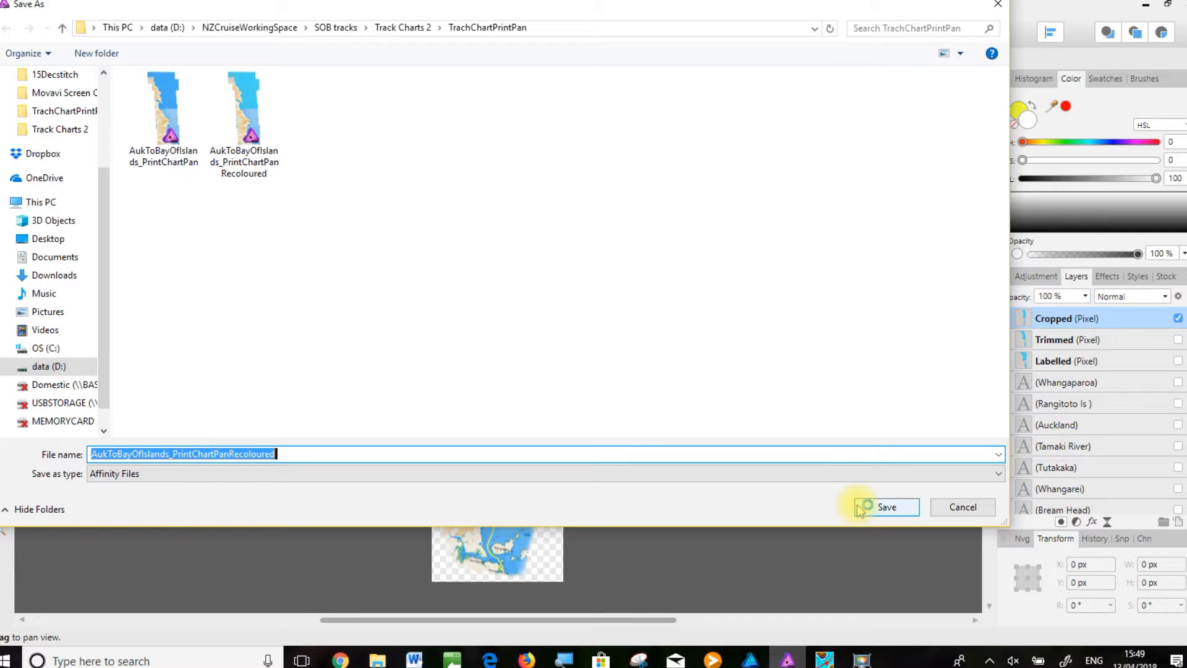
key(Return)
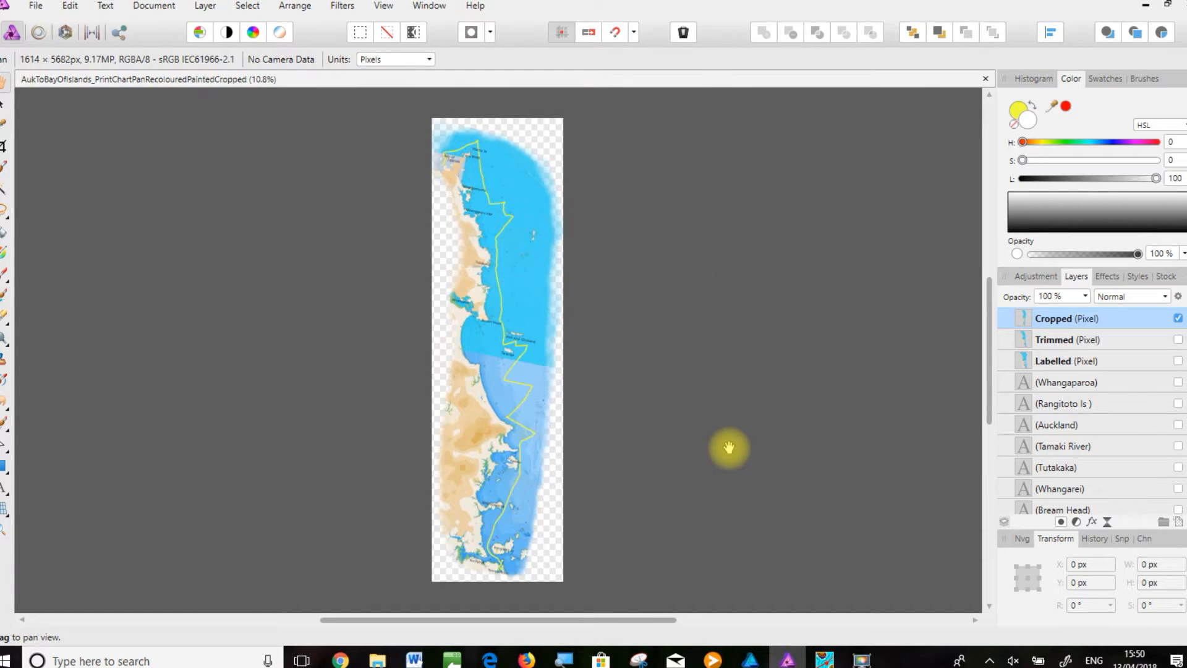
Step: Export the whole document as a high-quality JPEG named AukToBayOfIslands_PrintChartPanRecolouredPaintedCropped in the TrachChartPrintPan folder
click(35, 7)
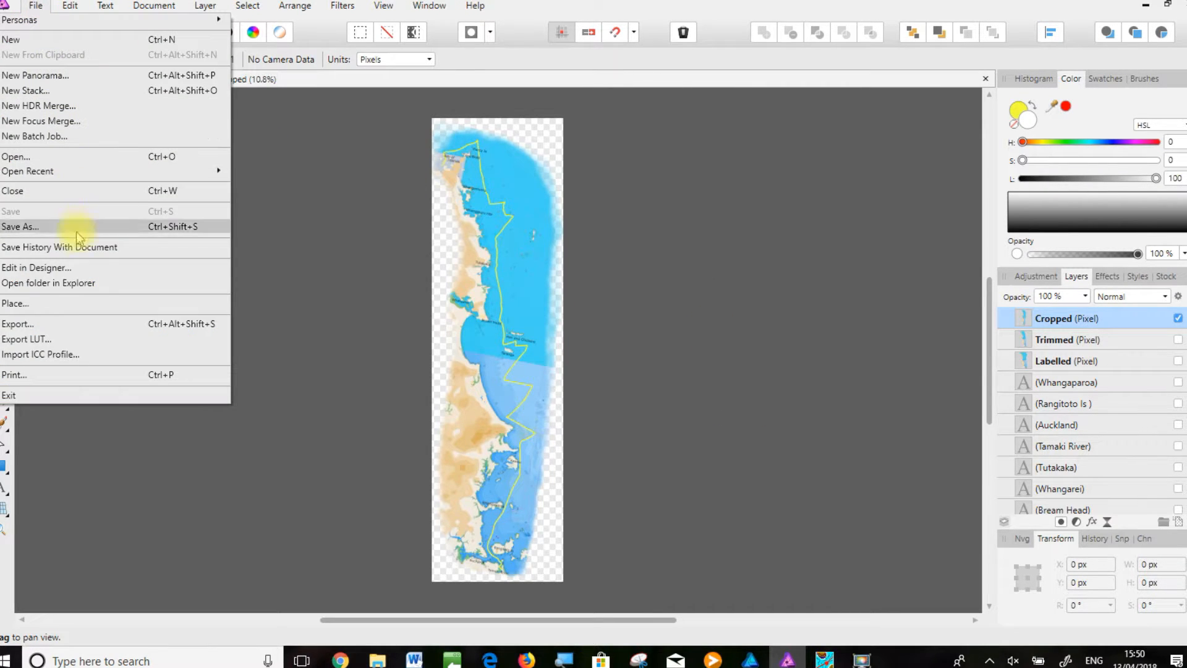
click(71, 331)
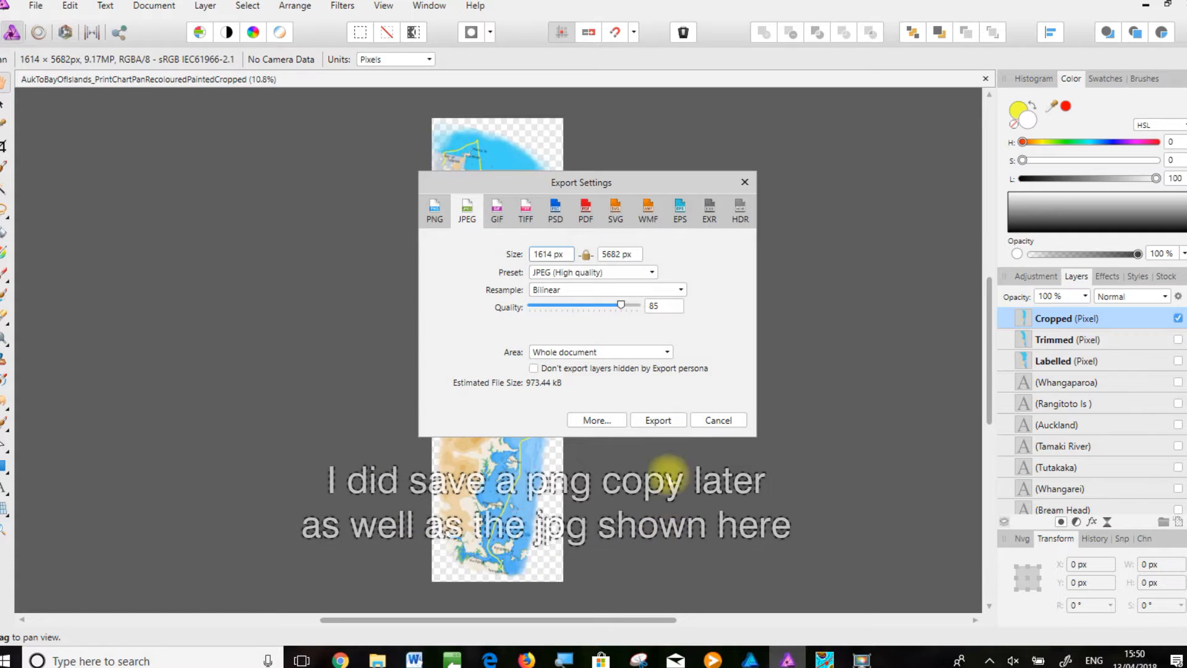
click(657, 418)
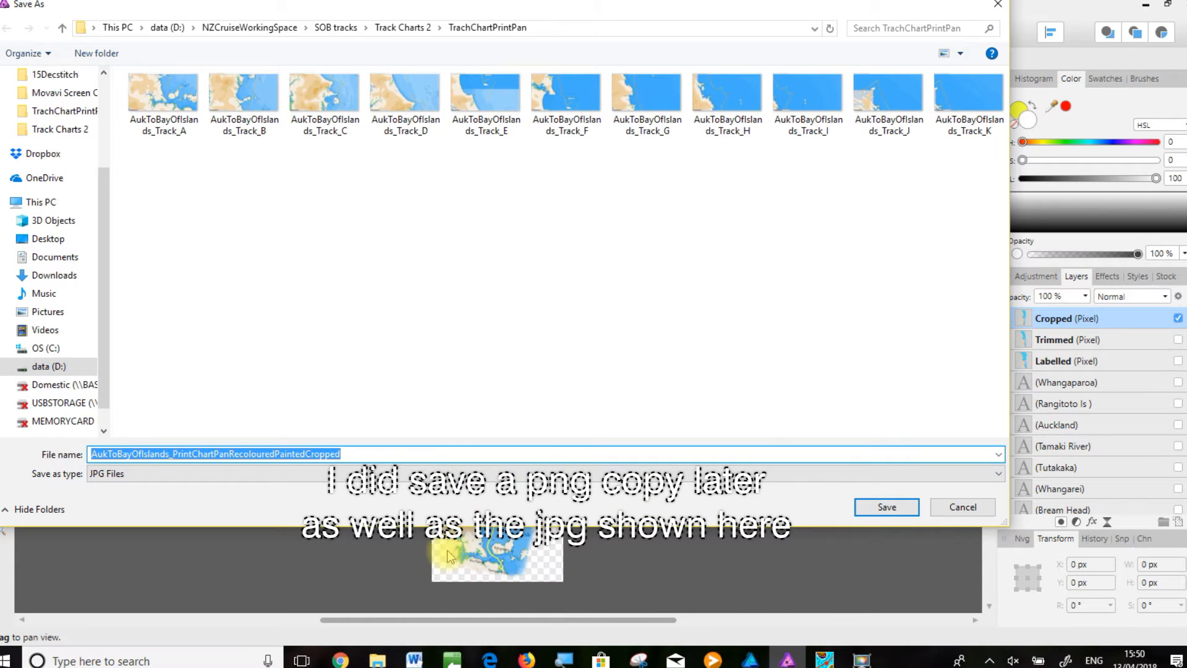
click(888, 508)
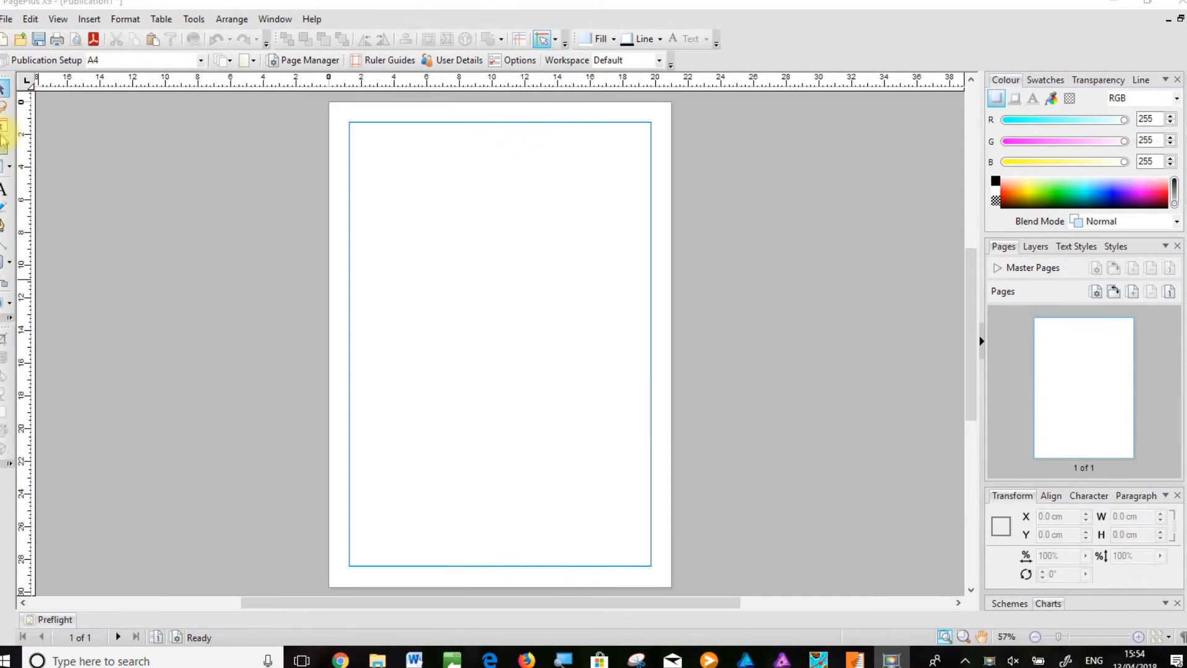
Step: In PagePlus X9, insert the AukToBayOfIslands_PrintChartPanRecolouredPaintedCropped picture on the blank A4 page, about 5.7 cm wide and 20 cm high
click(89, 18)
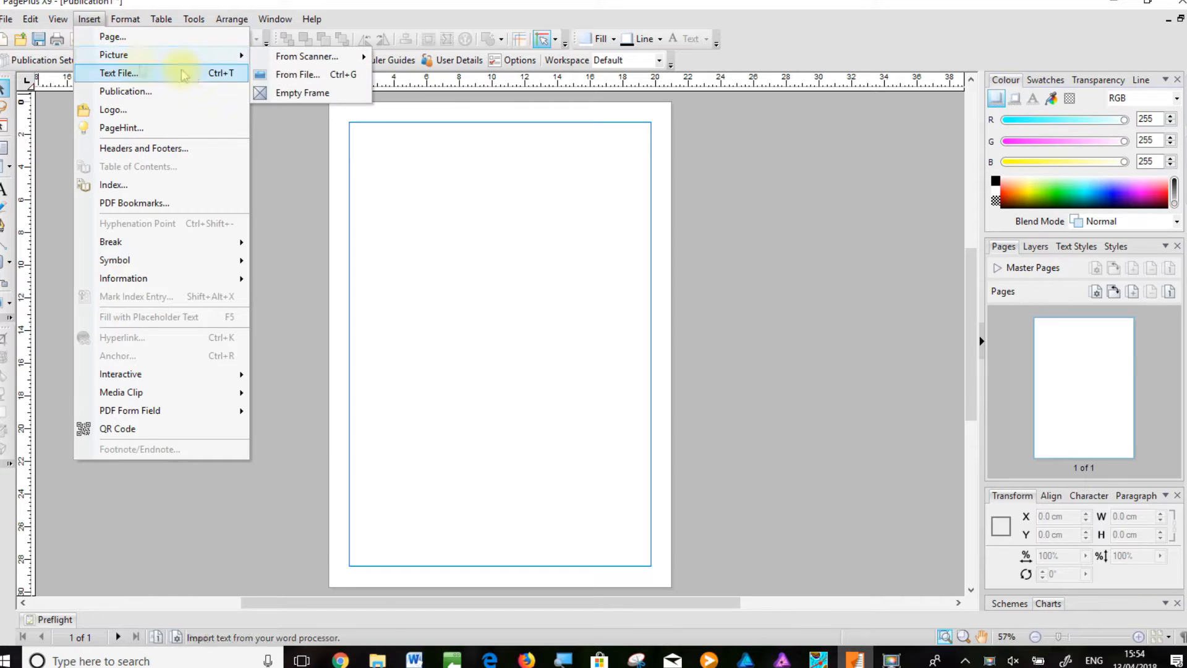
click(283, 77)
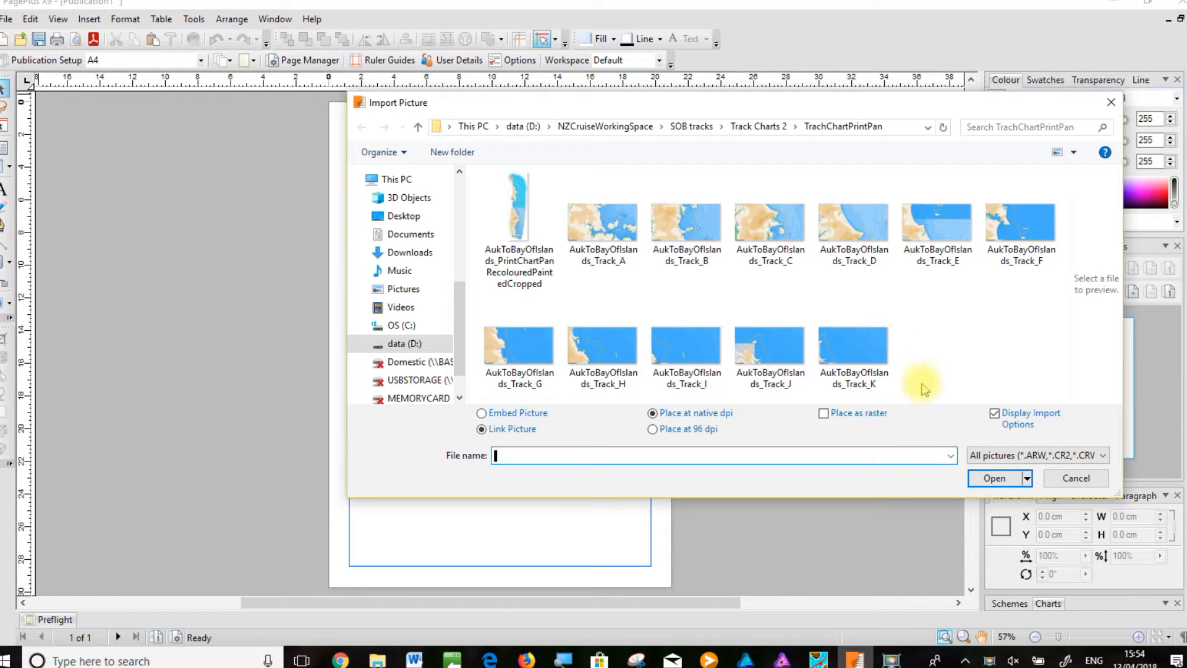
double_click(517, 204)
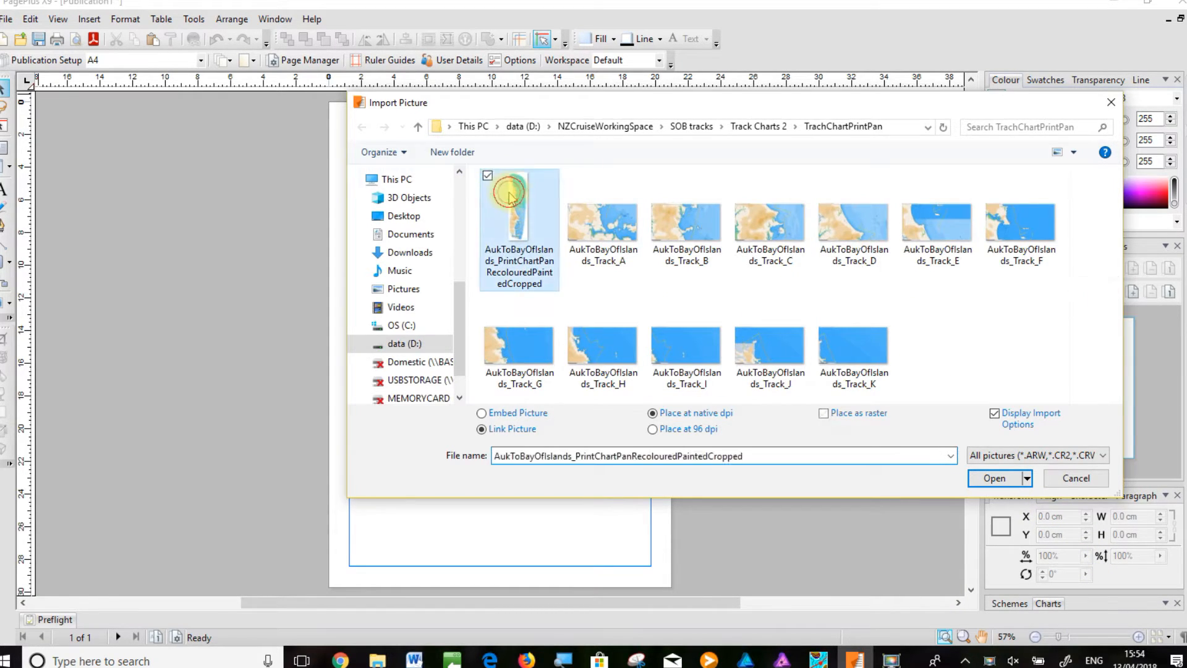
drag(376, 140, 619, 467)
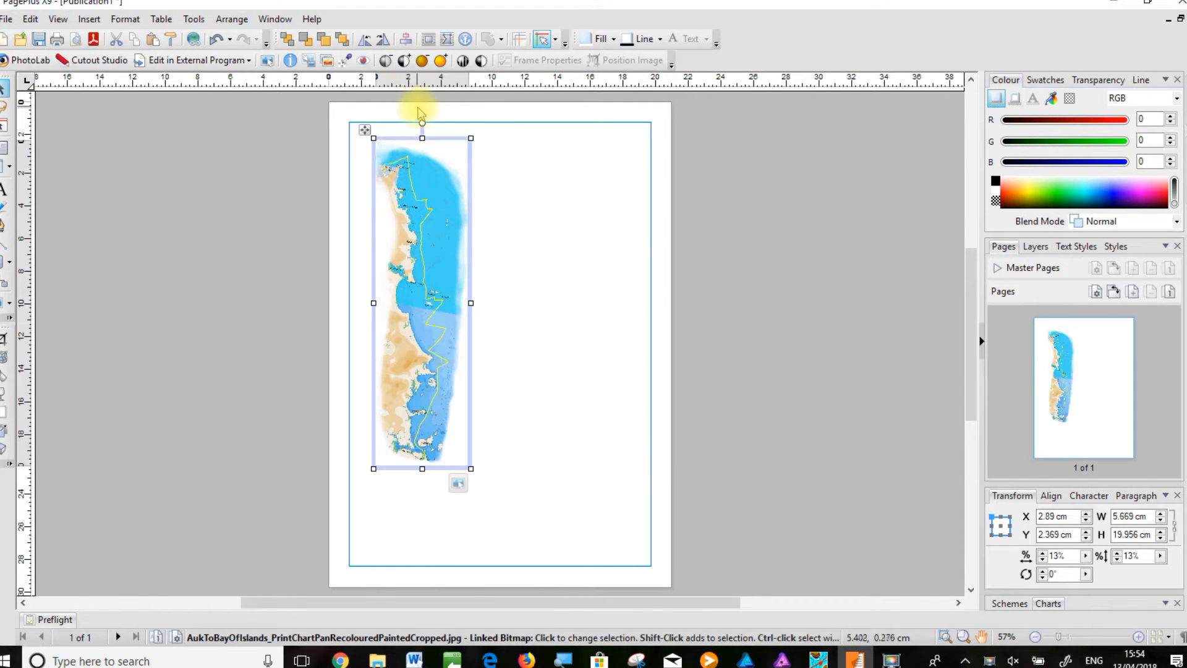
Step: Rotate the chart picture about 13.4° counter-clockwise and shift it rightwards to about X 3.9 cm, Y 2.6 cm
drag(422, 123, 380, 137)
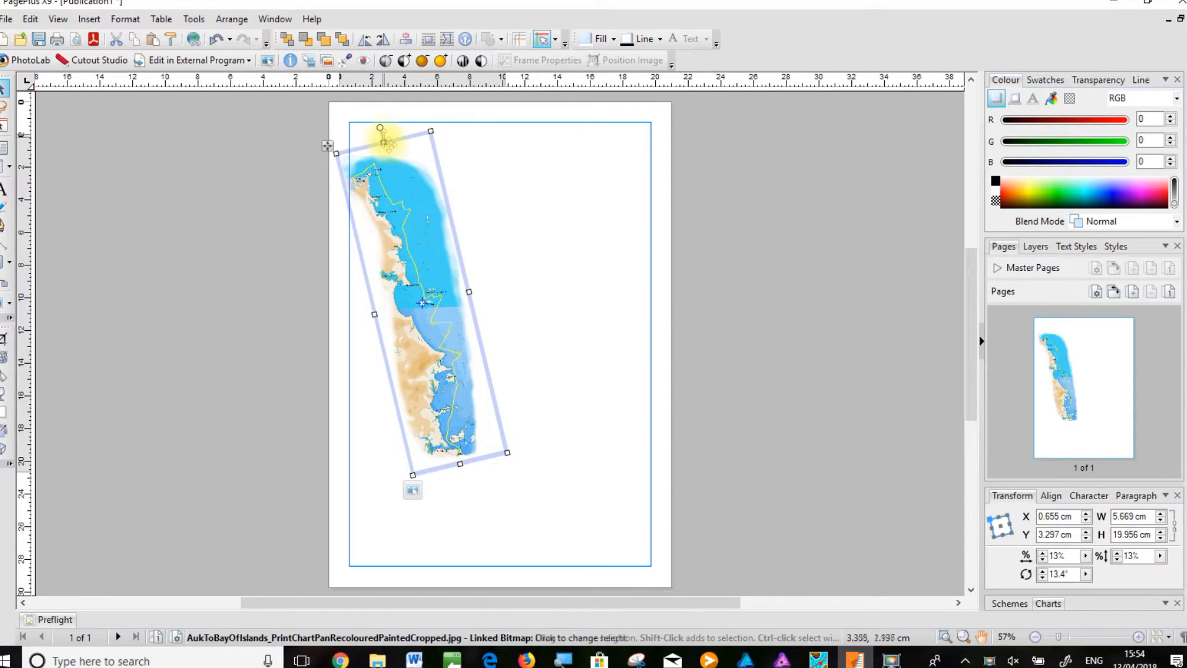
drag(439, 329, 493, 316)
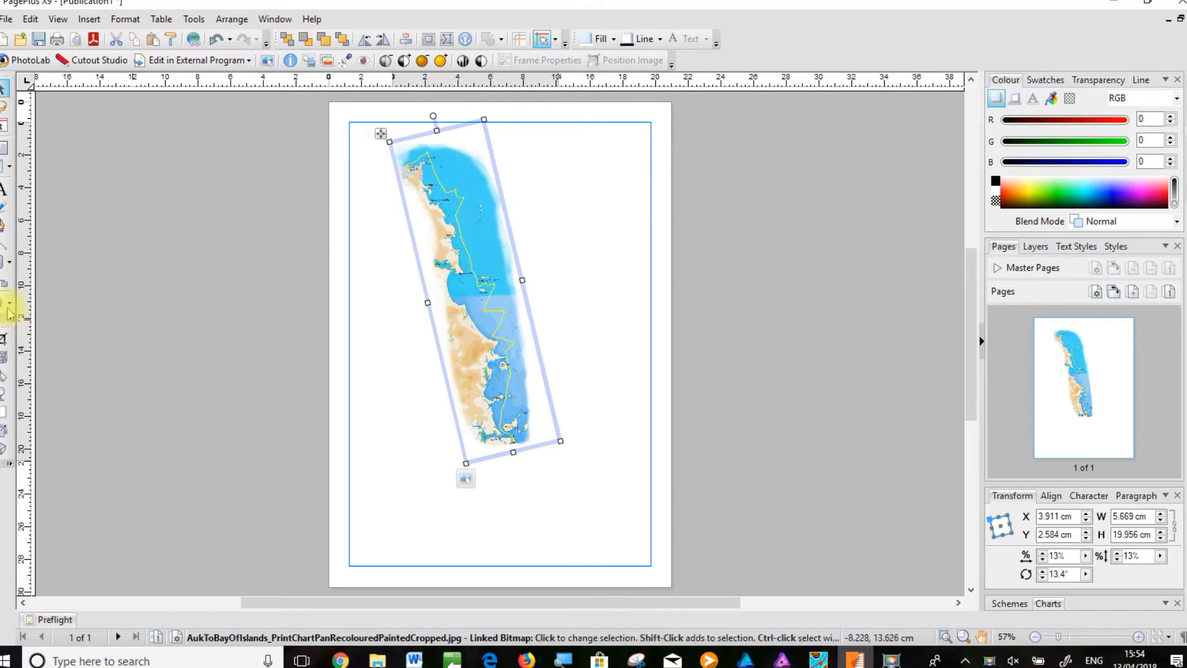
Step: Draw a text frame about 14.8 × 13.9 cm overlapping the upper chart and extending past the page's right edge
click(4, 148)
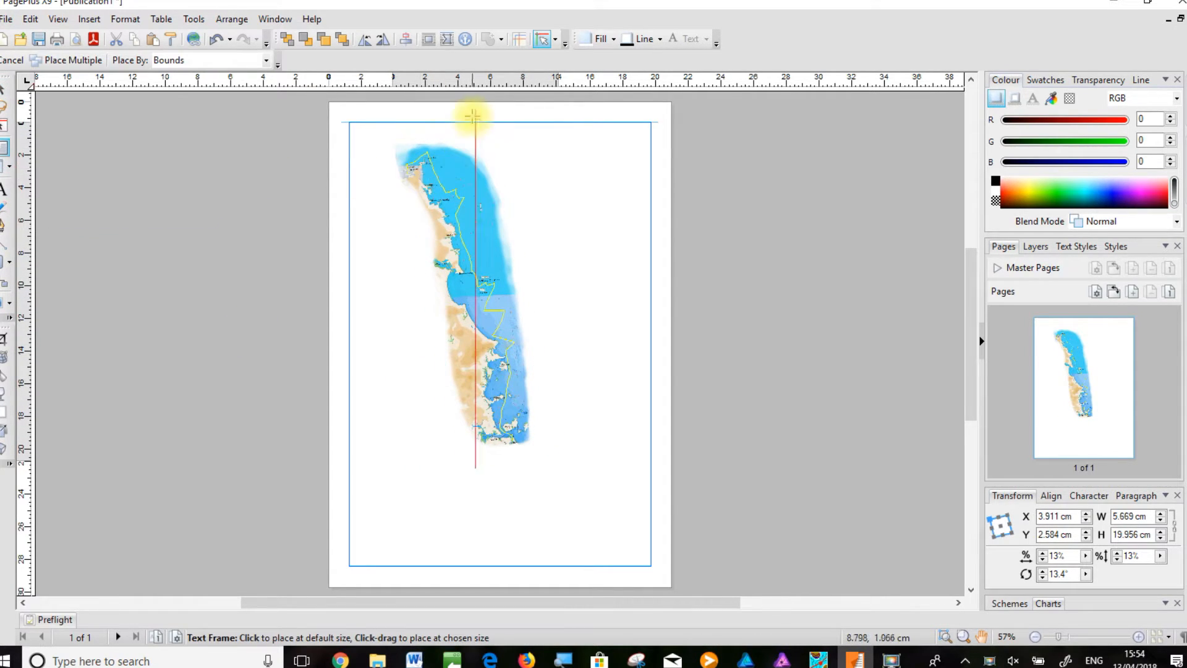
drag(453, 113, 696, 342)
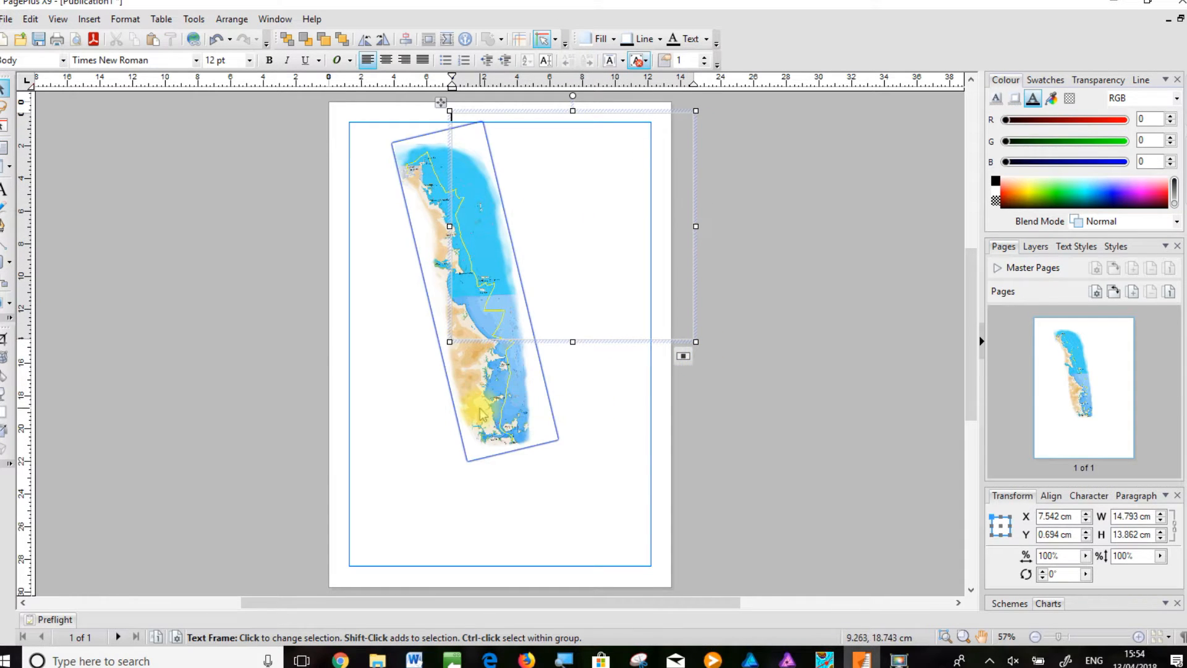
Step: Turn on text wrapping around the chart picture in its wrap settings
click(499, 410)
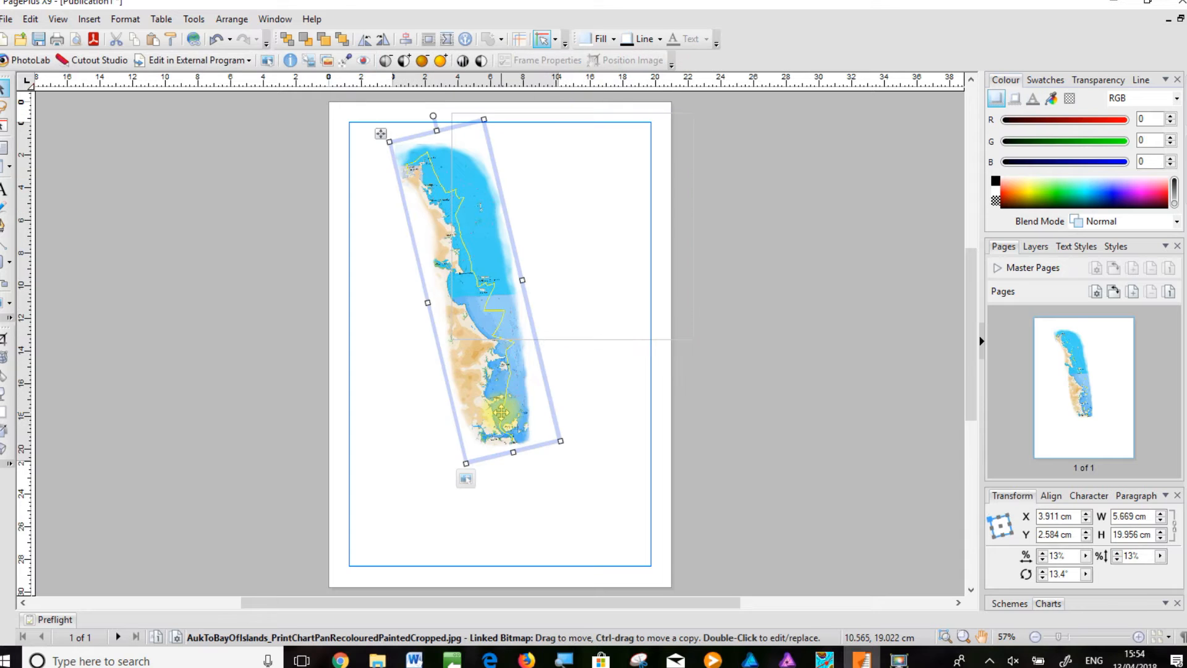
right_click(502, 413)
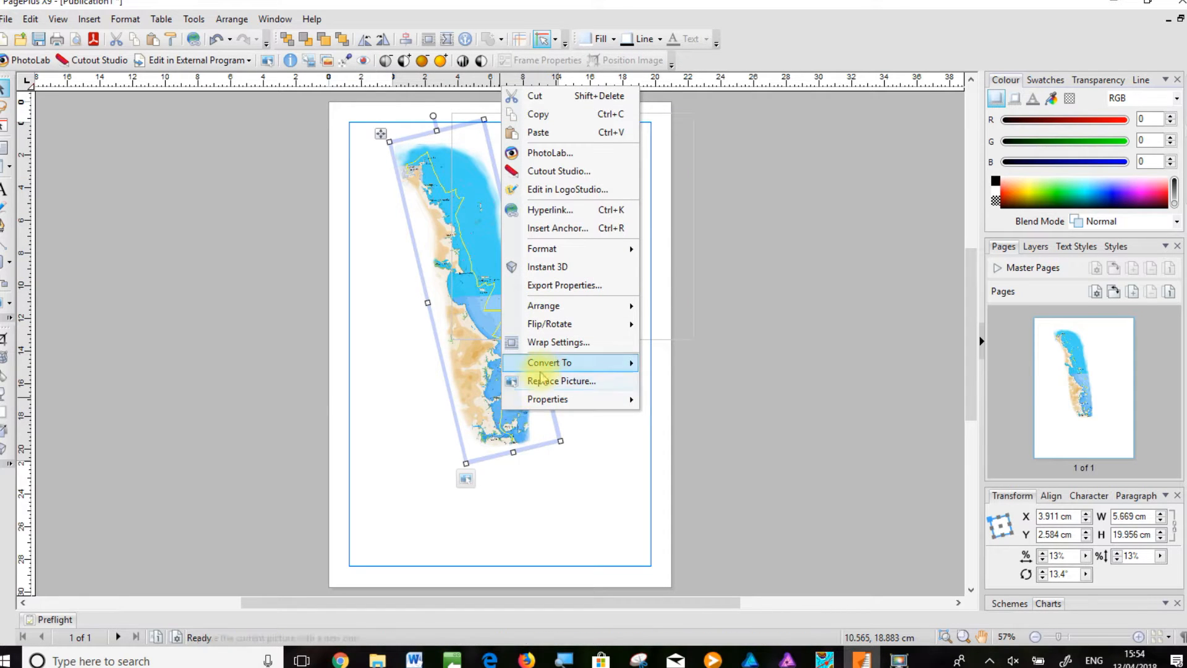
click(549, 342)
click(619, 236)
click(603, 445)
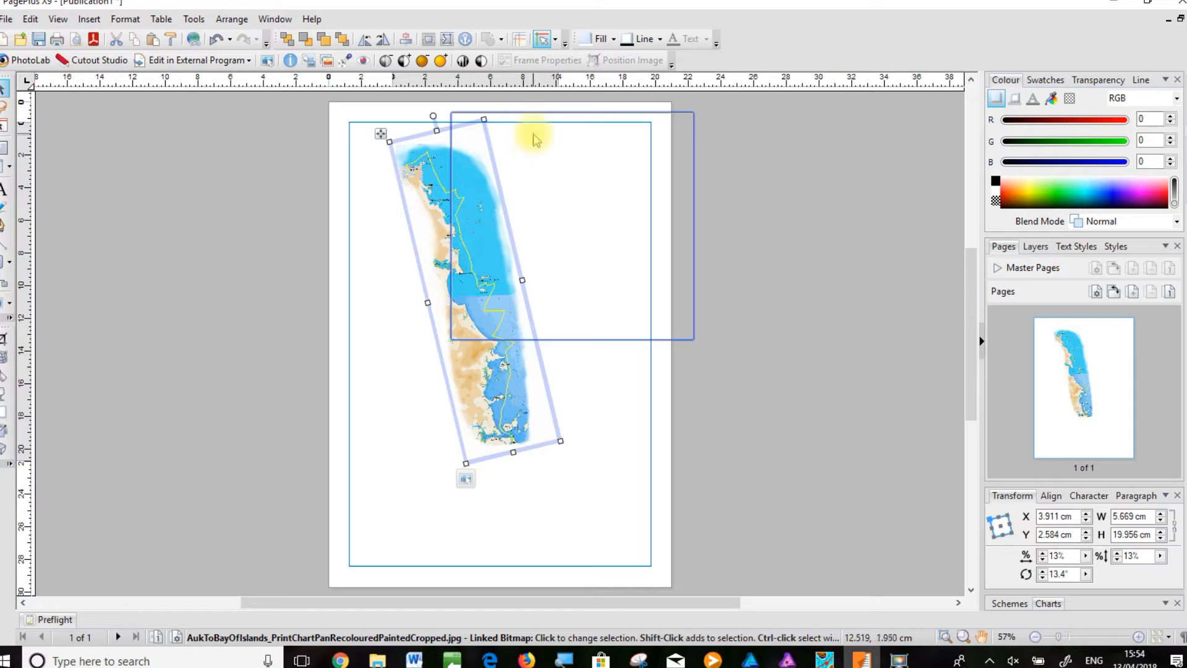
Step: Move the text frame down to about Y 1.7 cm and set its text to Verdana 30 pt
click(557, 220)
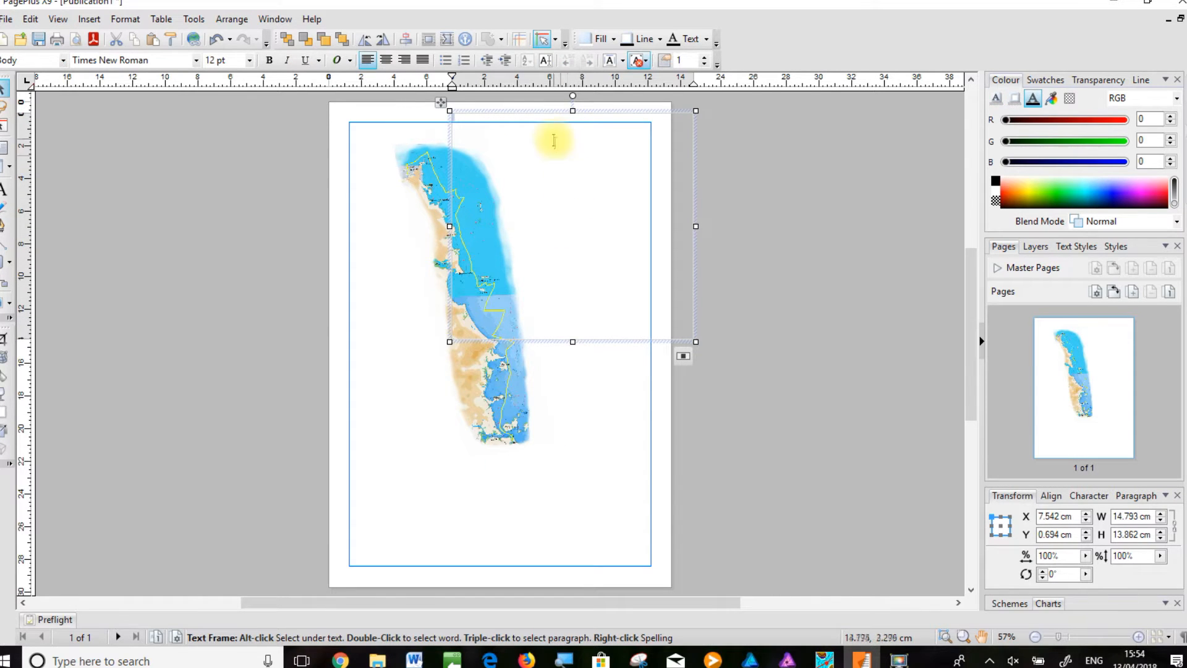
drag(551, 110, 551, 127)
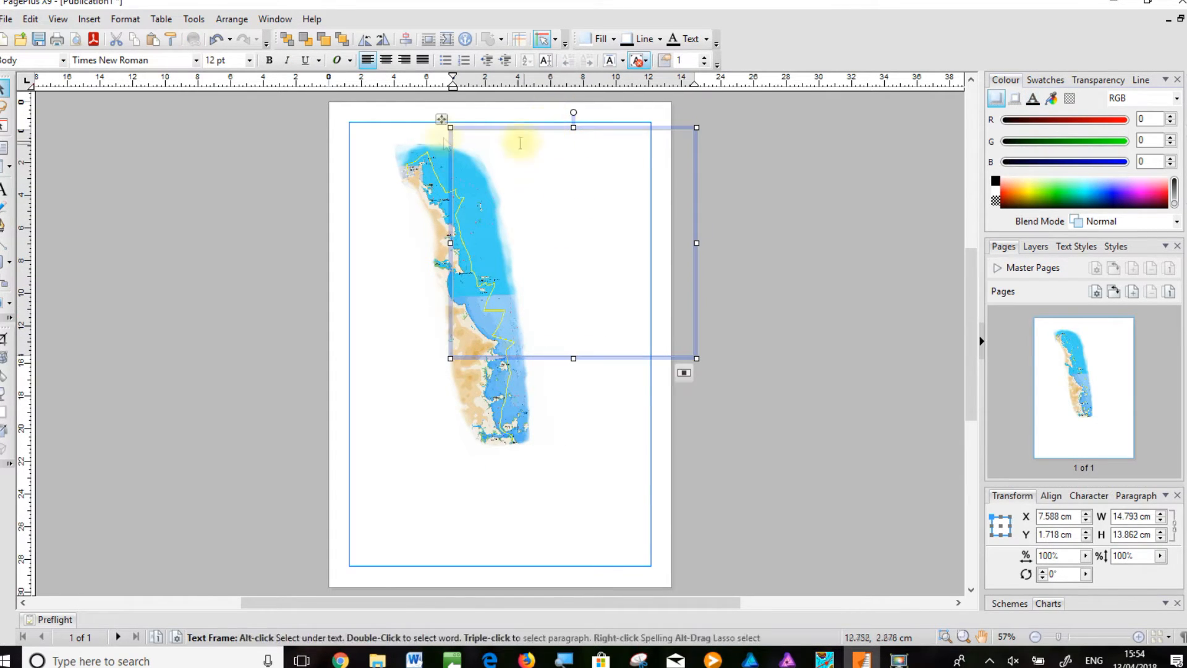
click(193, 60)
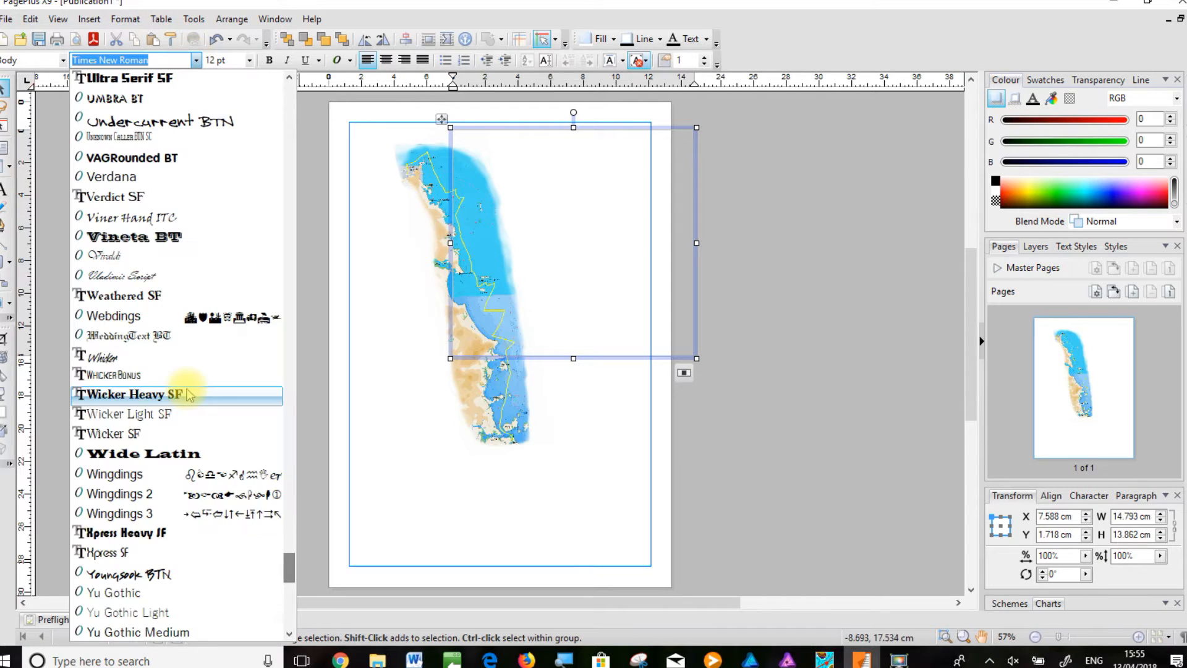
click(68, 175)
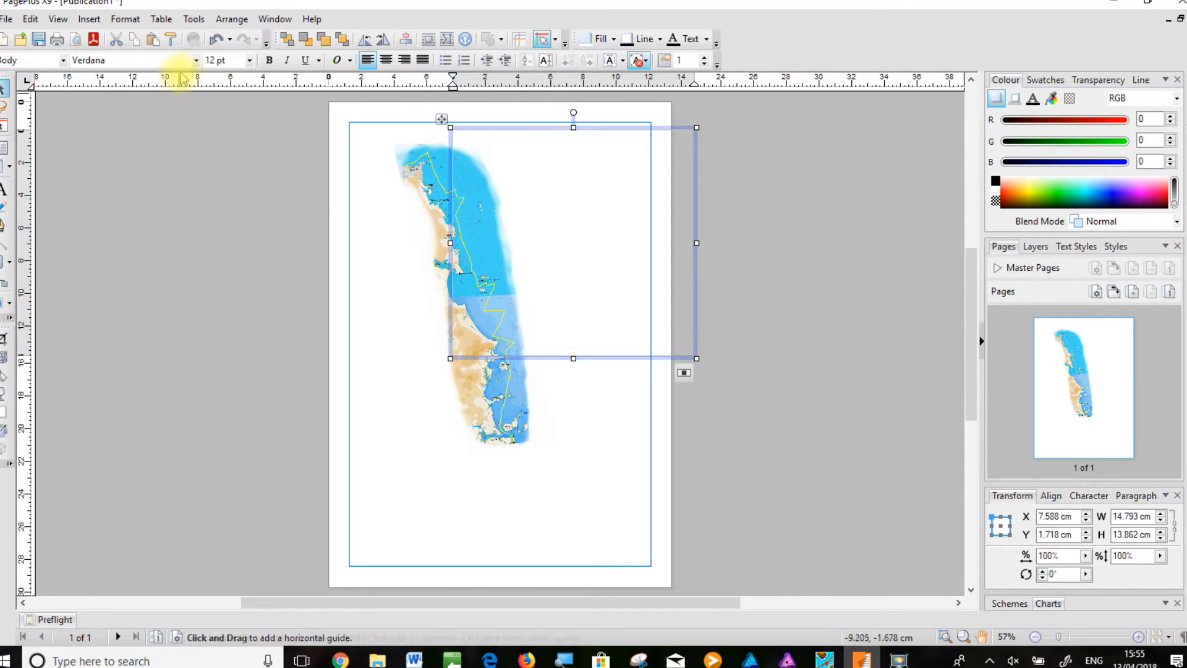
click(250, 60)
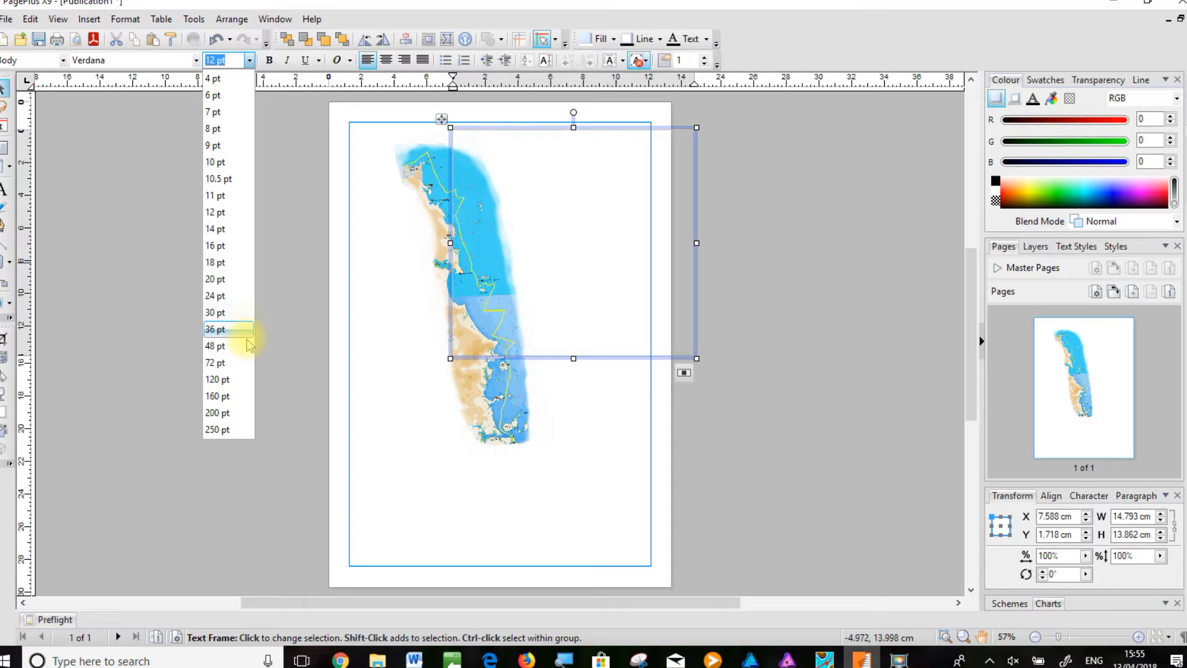
click(227, 312)
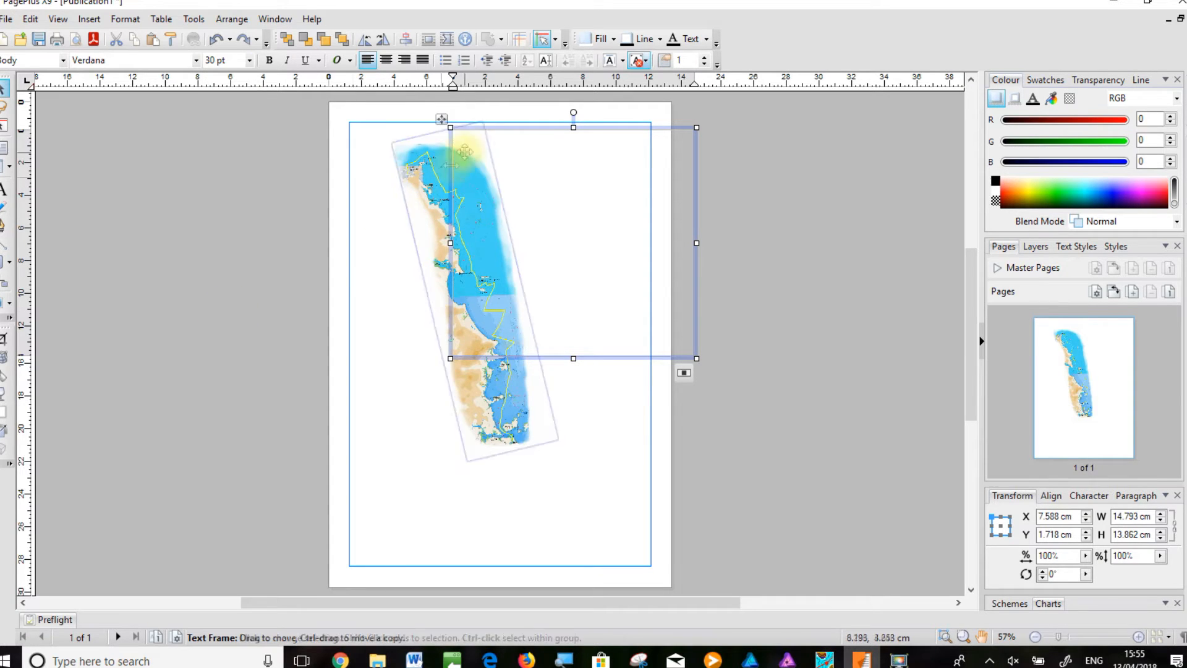
Step: Enter "This is top demonstrate that the text will wrap nicely round the chart" in the upper text frame
click(496, 138)
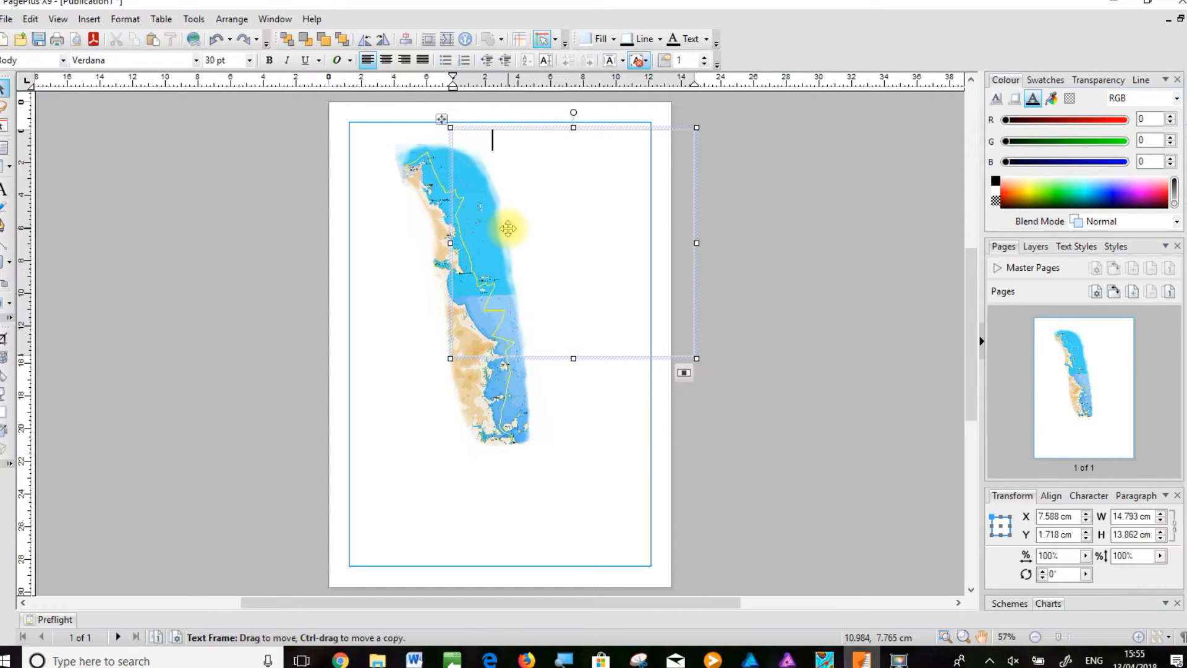
text(This is top demonstr)
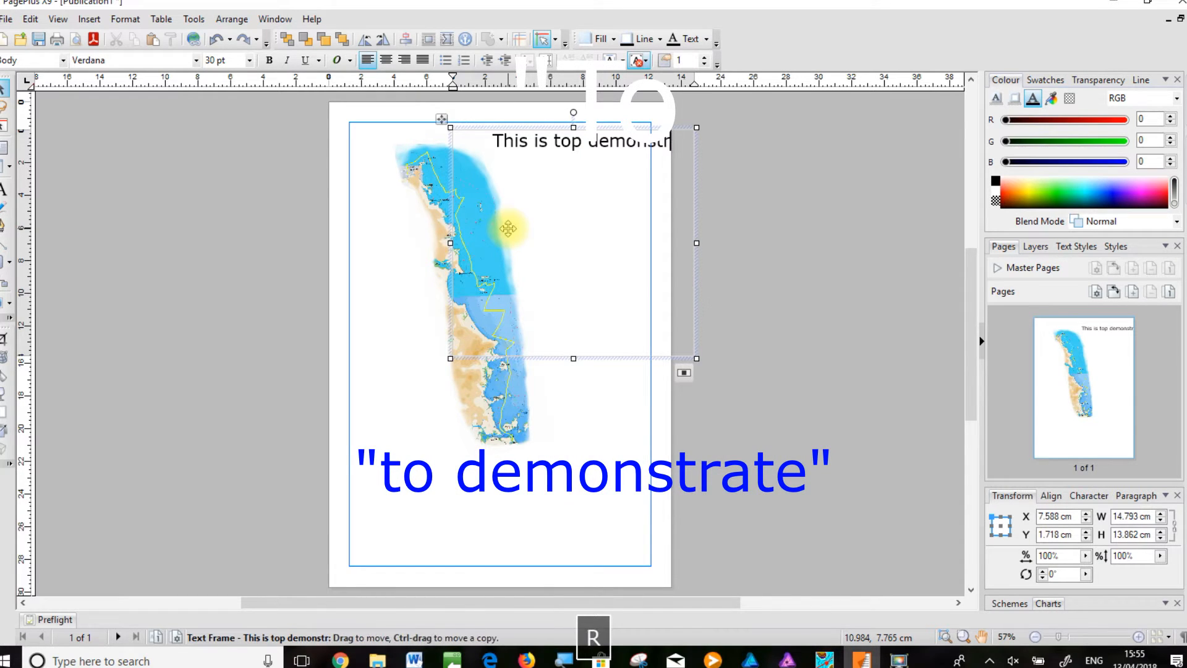
text(ate that the text)
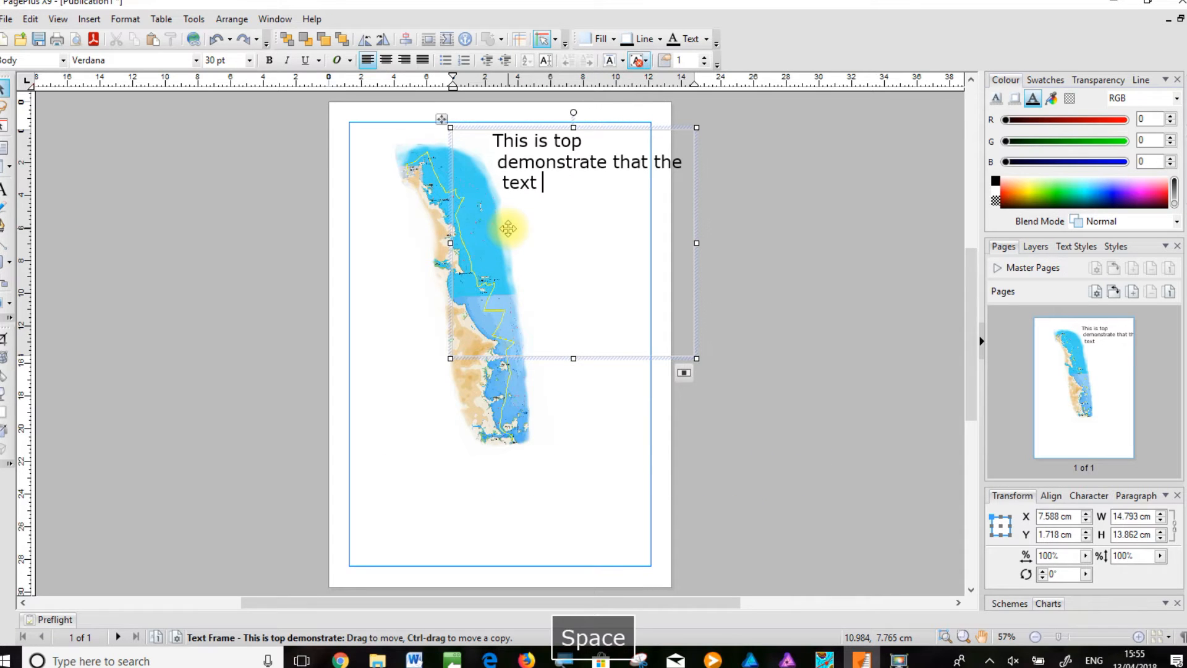
text( will wrap nicely round the chart)
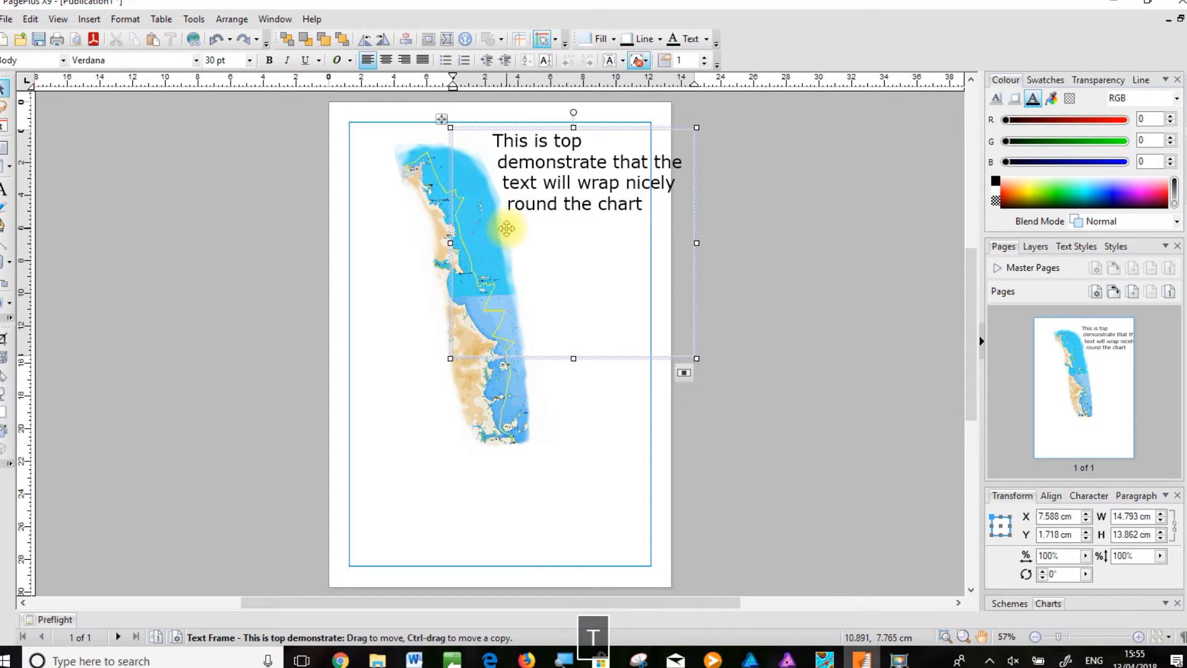
Step: Draw a second text frame about 8.9 × 7.8 cm over the chart's lower-left side and set its text to Verdana 30 pt
click(3, 147)
drag(345, 324, 493, 453)
click(195, 60)
click(212, 99)
click(249, 60)
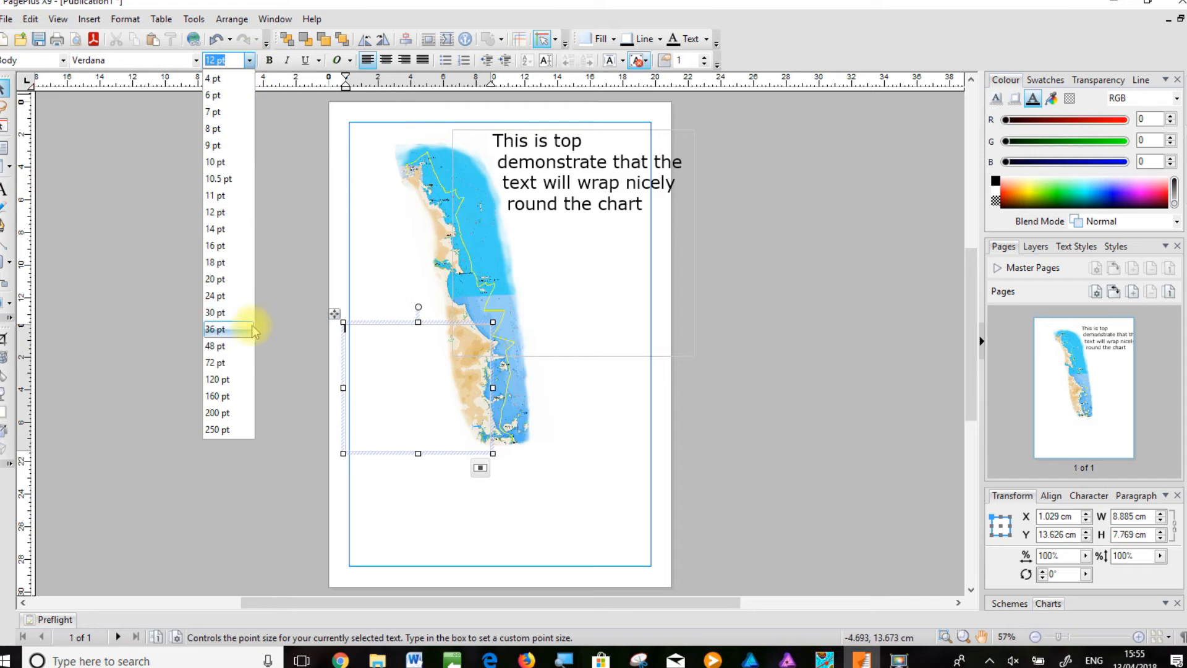
click(234, 313)
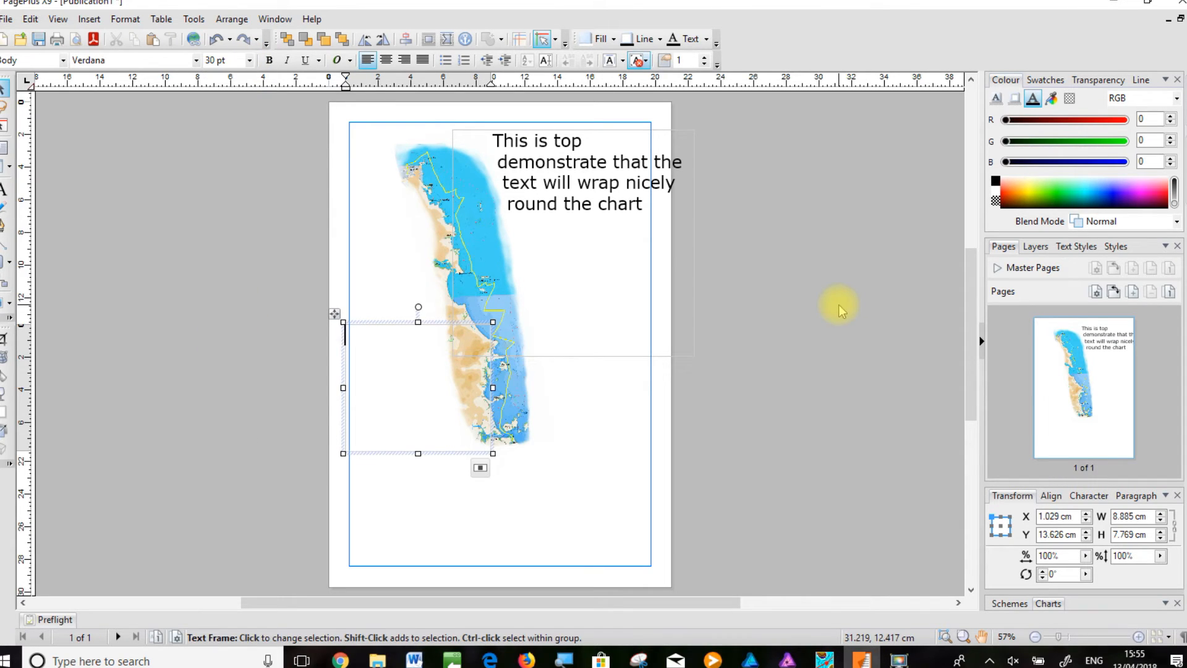
Step: Enter "On either side." and, a few blank lines below it, "It produces a pleasing effect on the page" in the lower text frame
text(On either side)
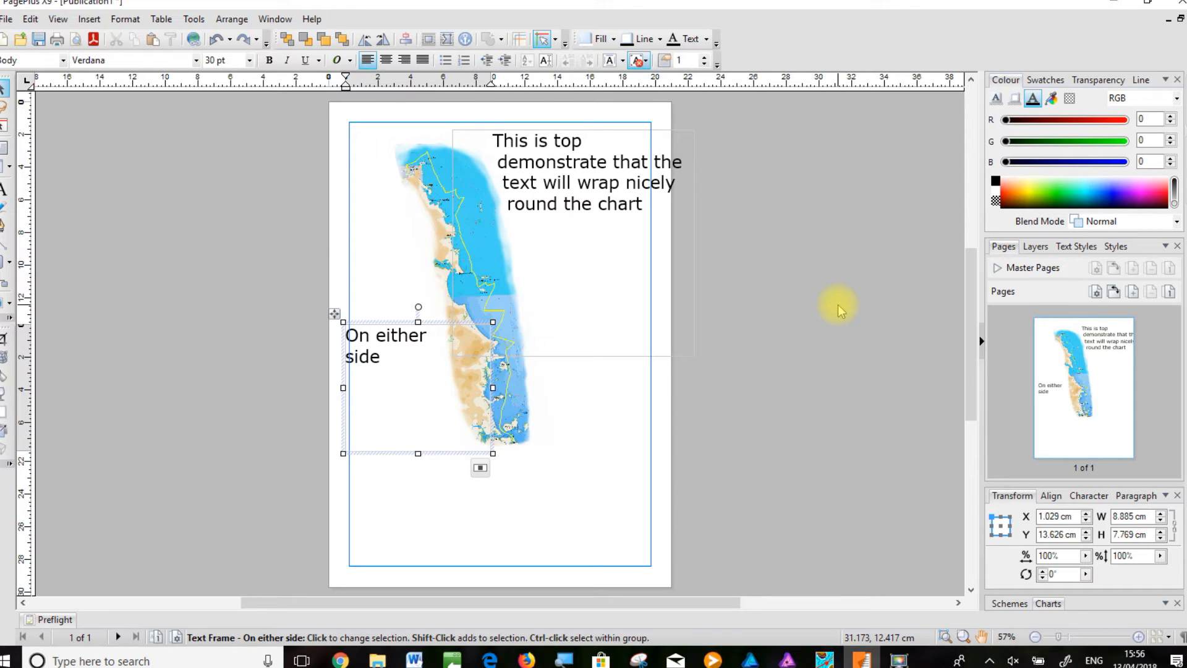
text(.)
key(Return)
key(Return)
key(Return)
key(Return)
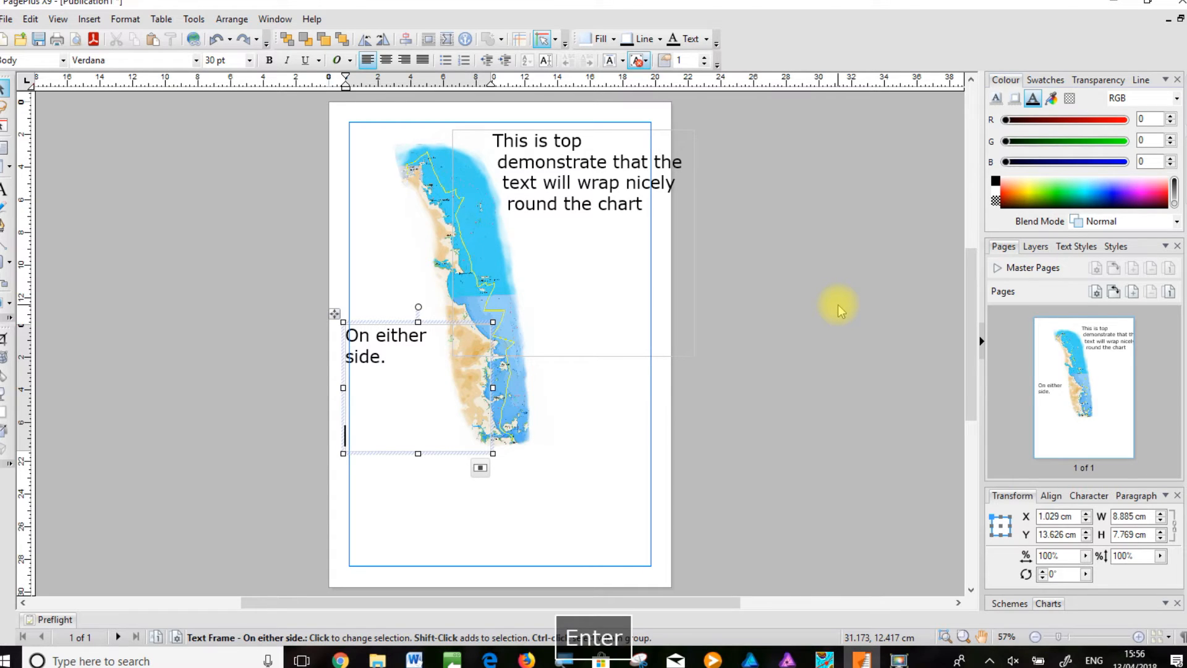
text(It produces f)
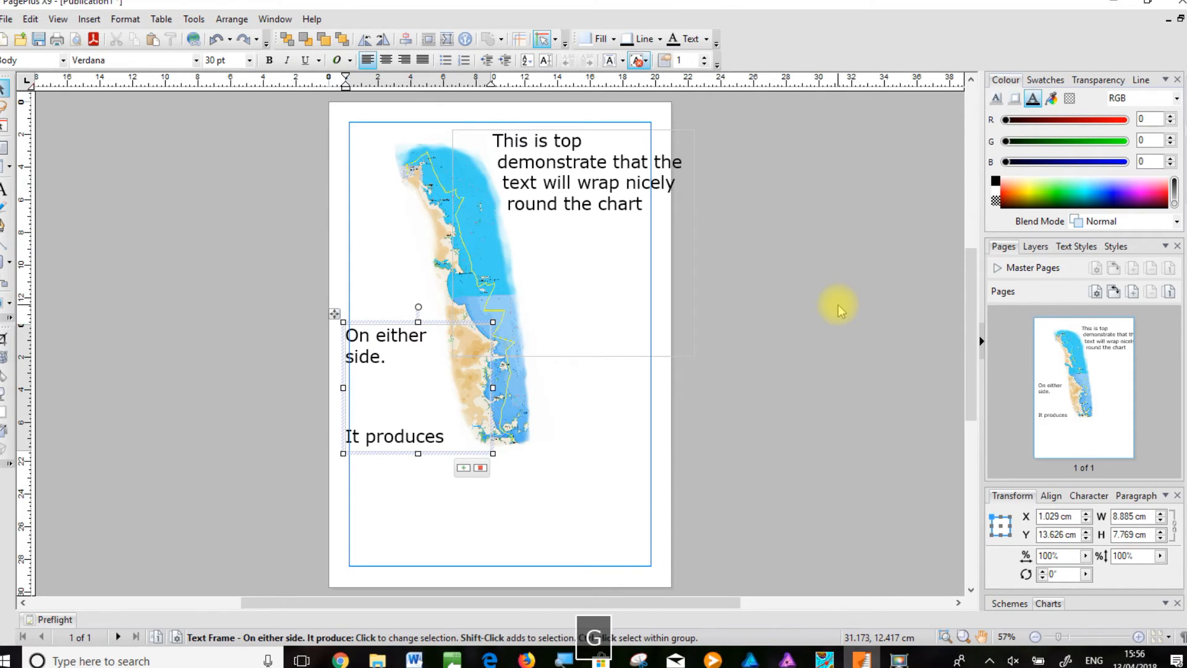
Step: Remove the blank lines between the lower frame's two sentences and extend the frame downward to a height of about 10.6 cm
click(360, 376)
key(Delete)
key(Delete)
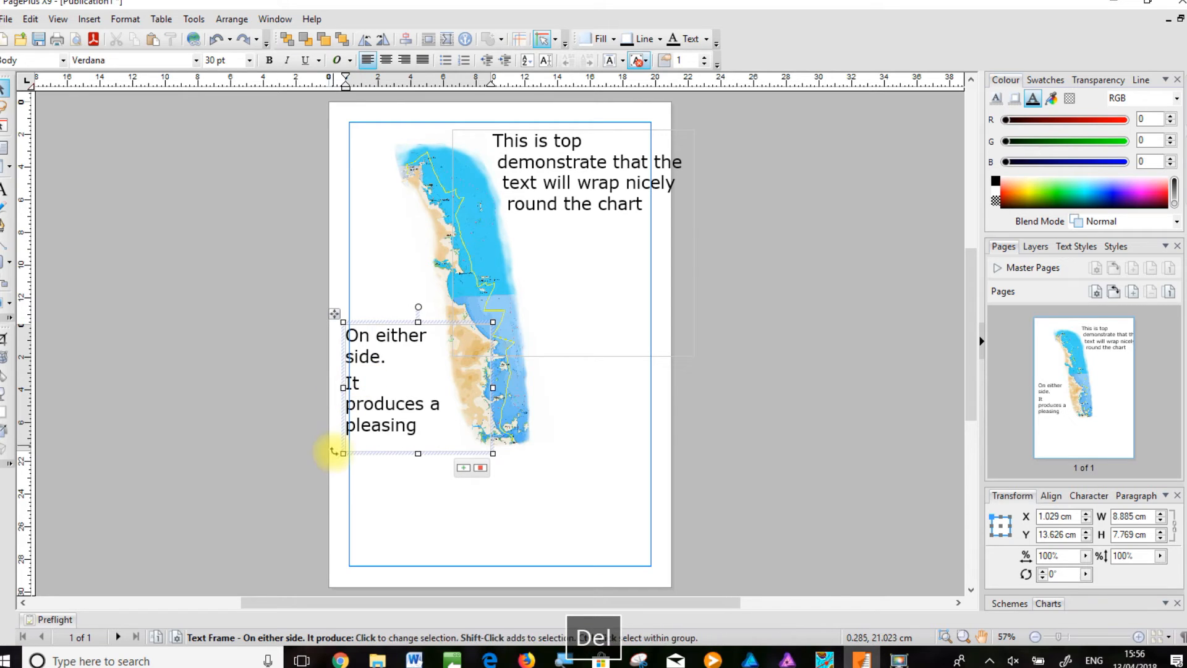
drag(418, 453, 421, 500)
Step: Enlarge the chart picture from its lower-right corner to about 6.9 × 24.2 cm
click(492, 281)
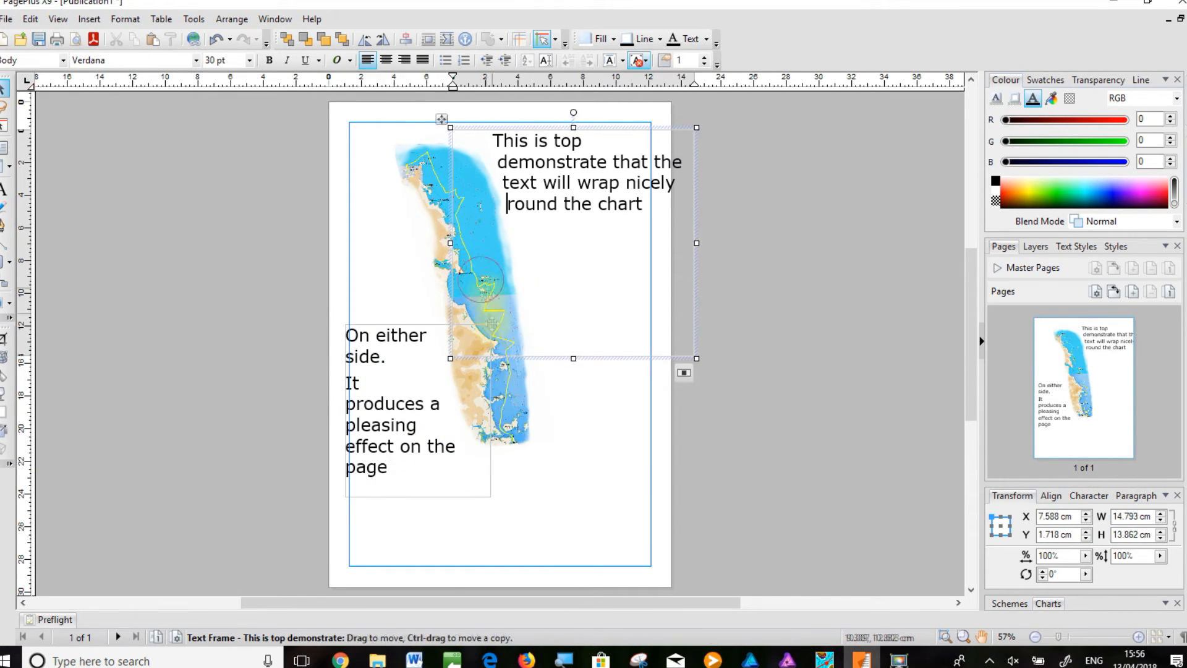
click(535, 428)
drag(559, 438, 618, 504)
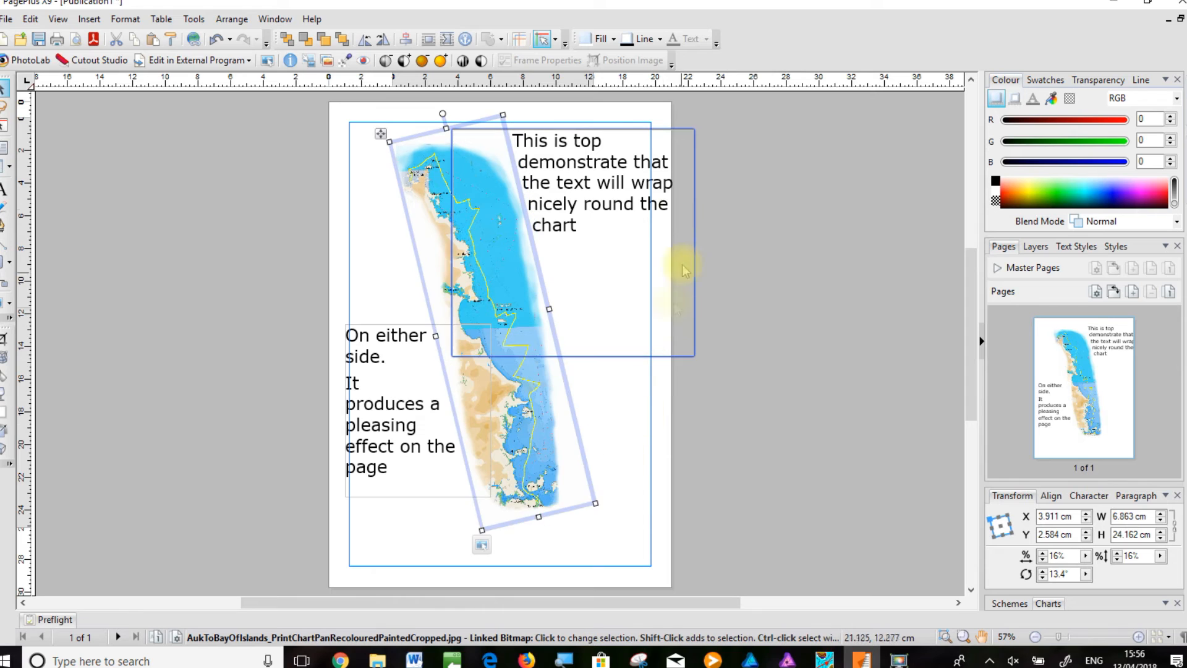
Step: Narrow the upper text frame to the right page margin, about 12.1 cm wide, and the lower frame to the left margin, about 8.6 cm wide
click(650, 219)
drag(698, 249, 651, 262)
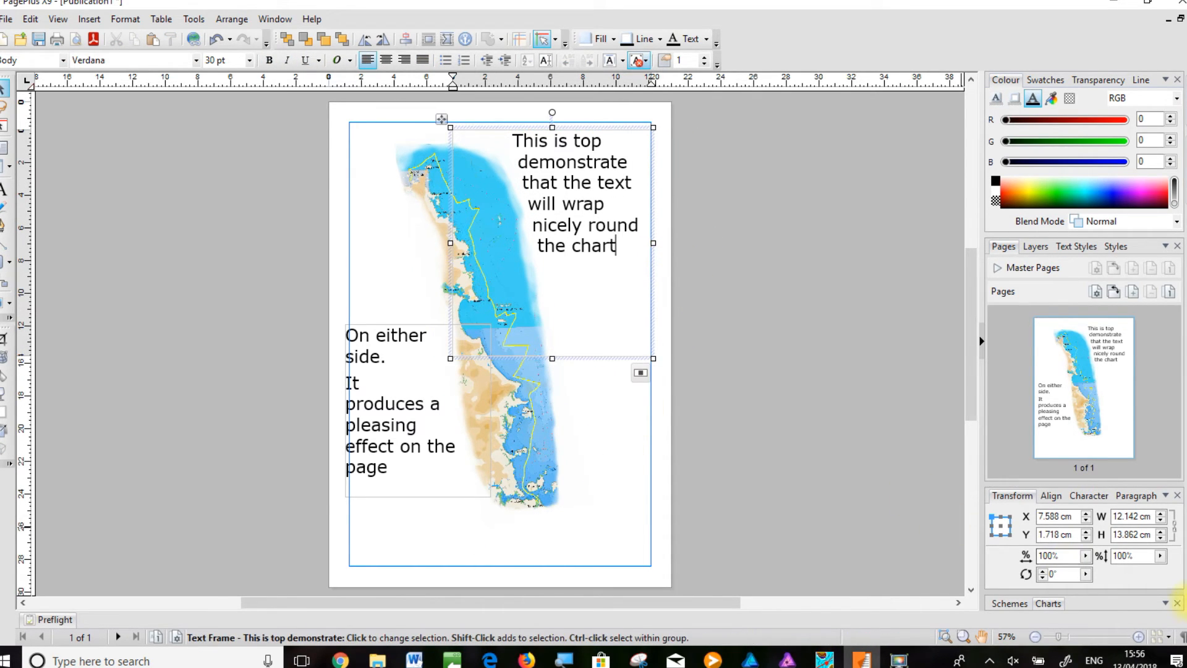
click(363, 418)
drag(343, 410, 347, 410)
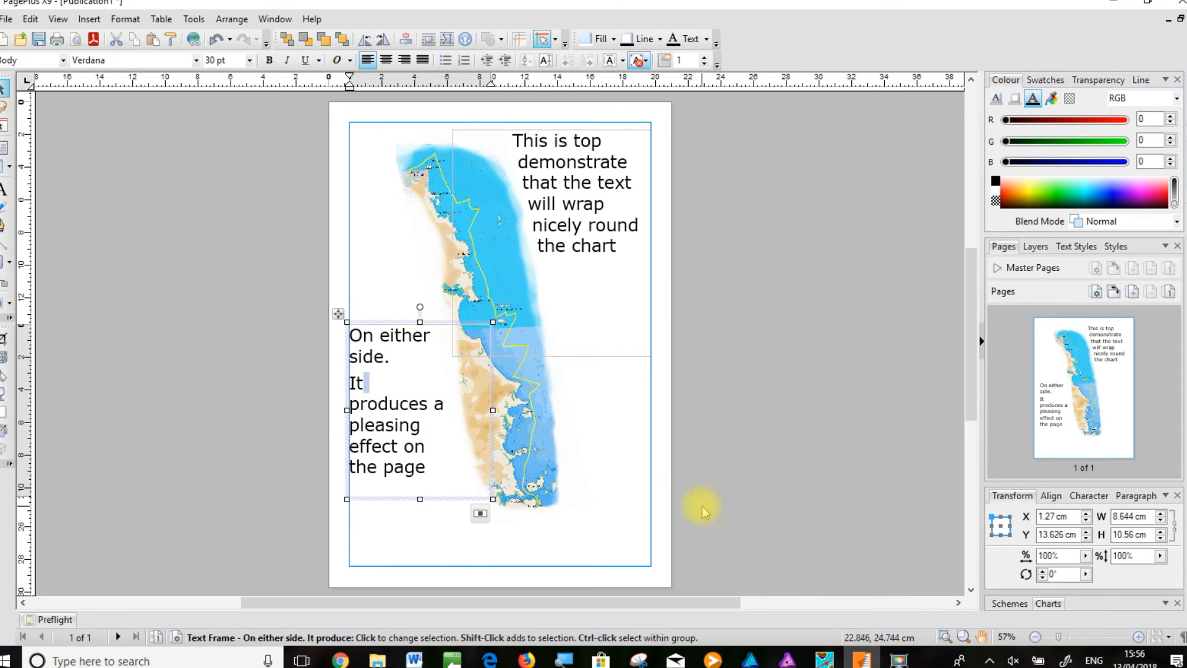